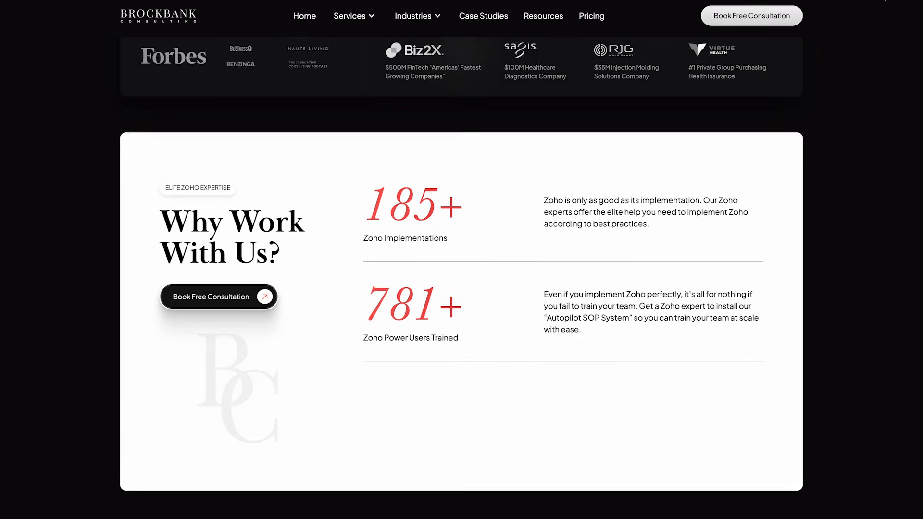
pyautogui.scroll(-6, 461, 260)
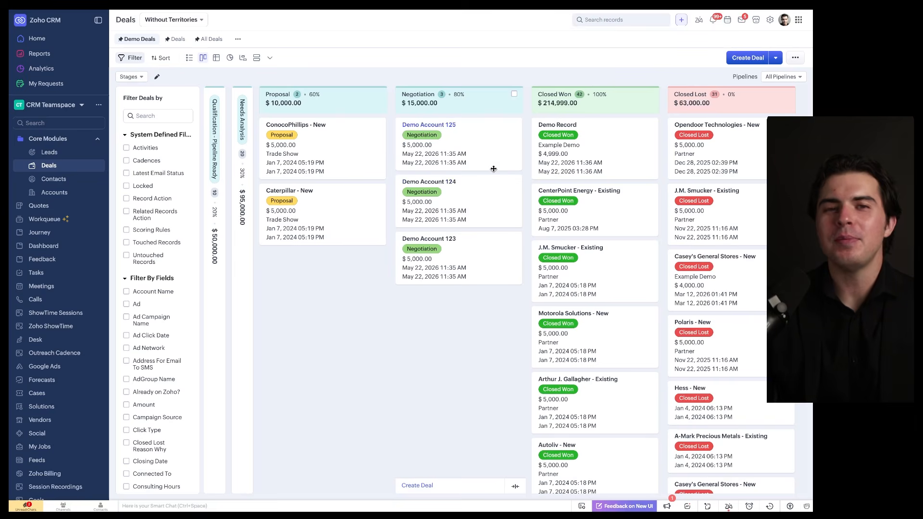
pyautogui.moveTo(649, 58)
pyautogui.mouseDown()
pyautogui.moveTo(313, 52)
pyautogui.moveTo(487, 74)
pyautogui.mouseUp()
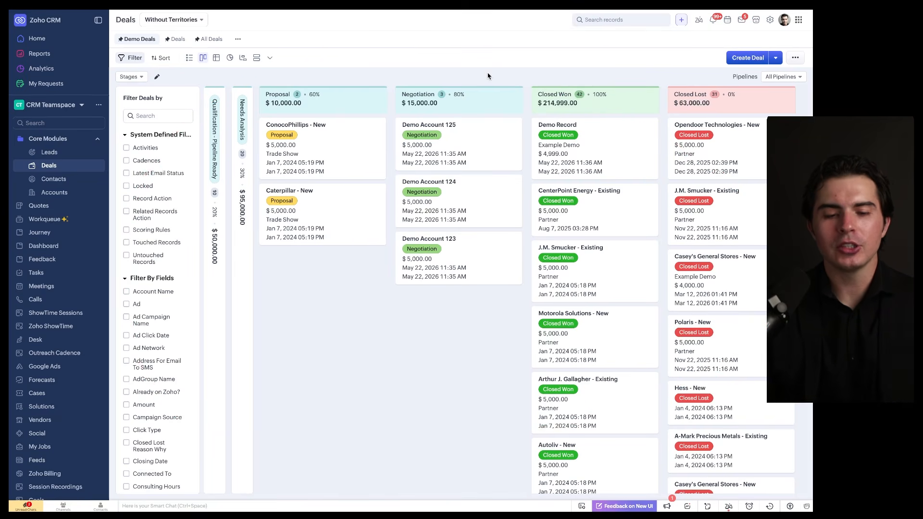
# Open the Zoho MCP site at mcp.zoho.com in a new browser tab
pyautogui.press('super+t')
pyautogui.write('mcp.zo')
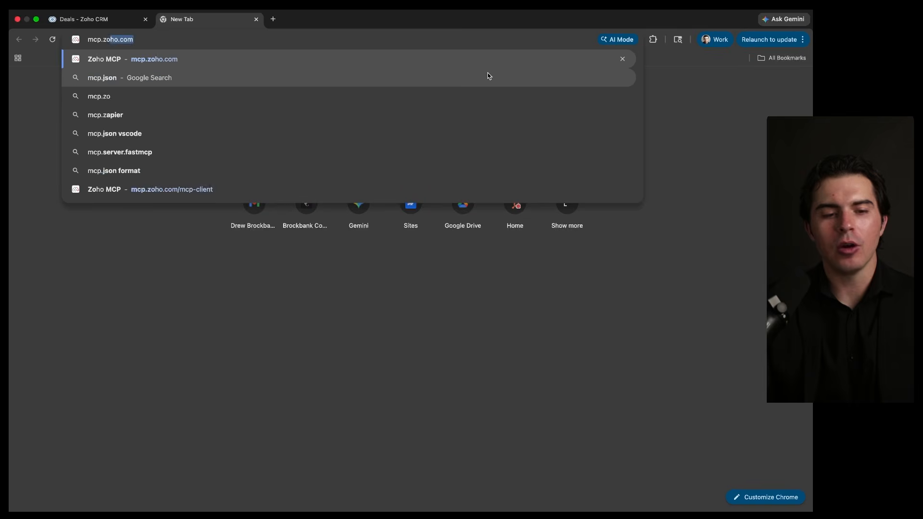
pyautogui.write('ho.co')
pyautogui.press('Return')
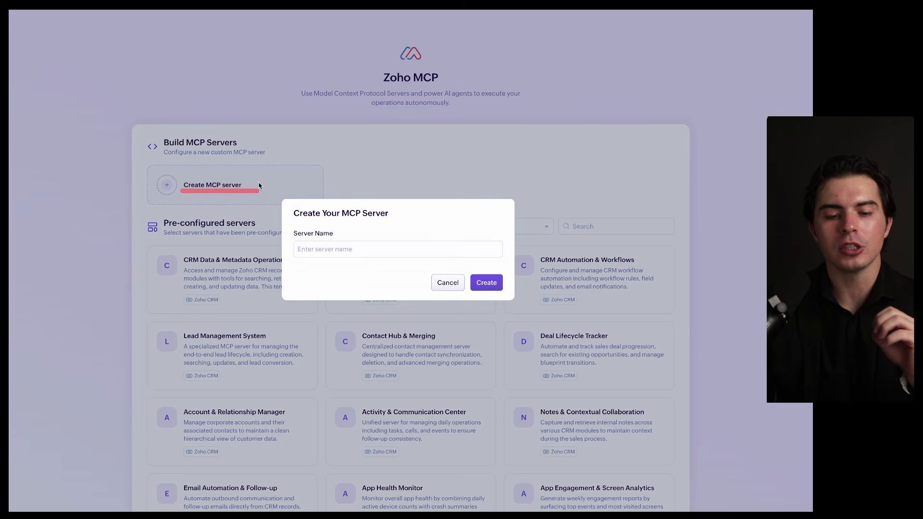
# Create a custom MCP server named ZohoCRMDemo
pyautogui.click(258, 186)
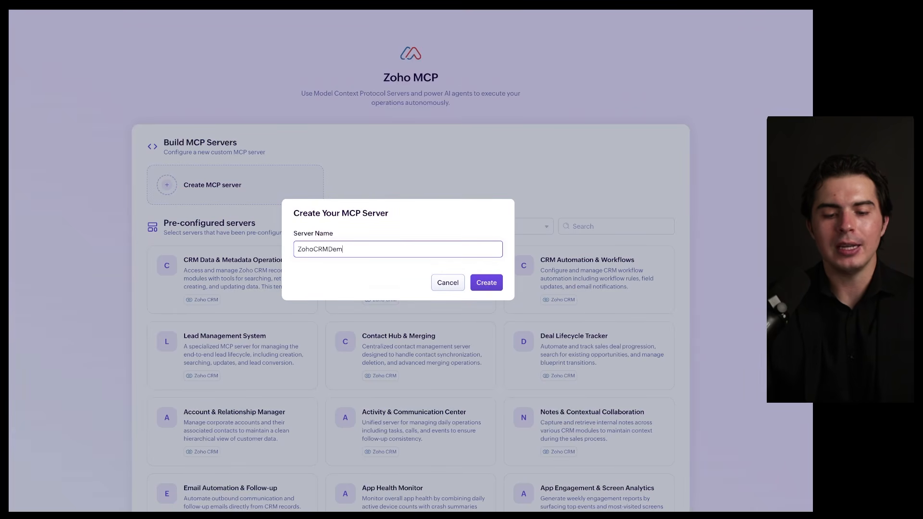
pyautogui.click(475, 283)
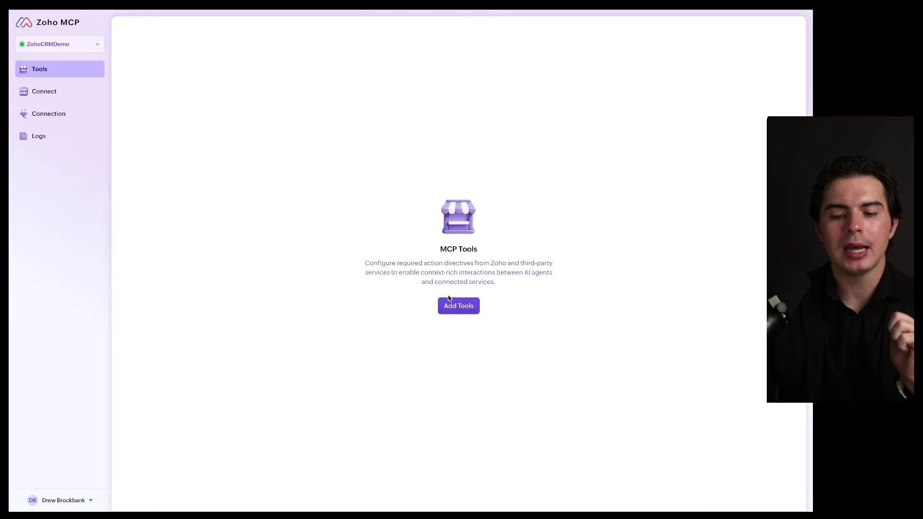
# Start adding Zoho CRM tools to the ZohoCRMDemo server and select searchRecords by searching for "search"
pyautogui.click(449, 305)
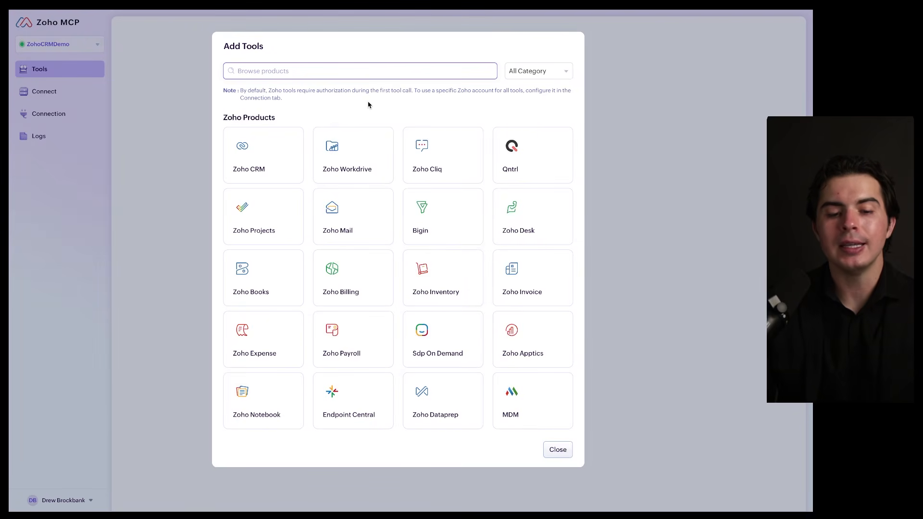
pyautogui.click(282, 149)
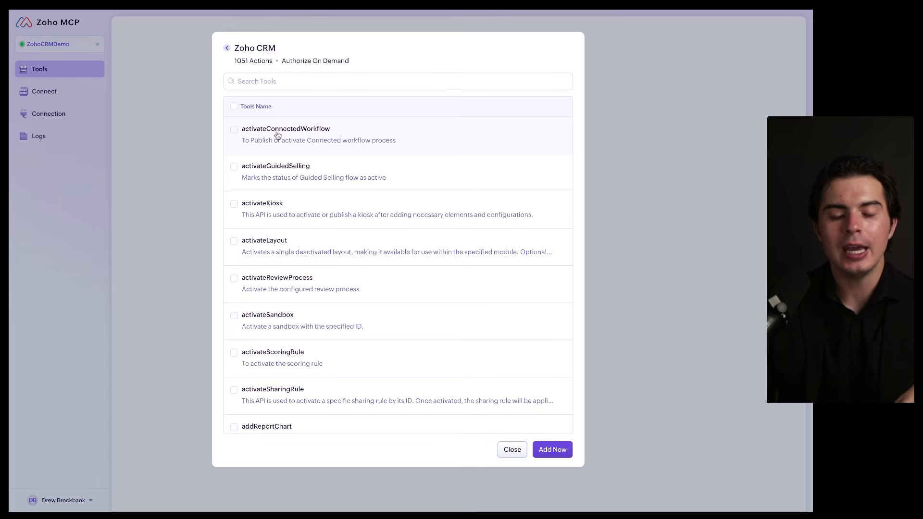
pyautogui.scroll(-3, 271, 186)
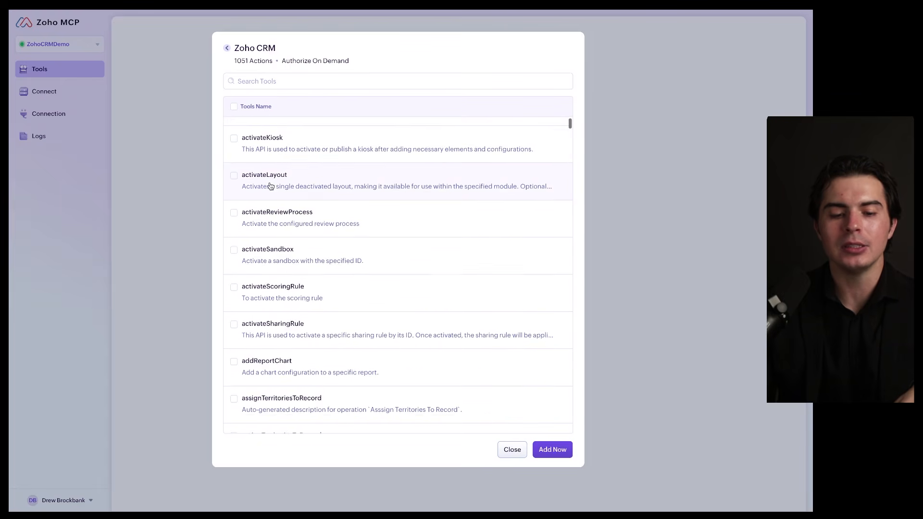
pyautogui.scroll(-2, 271, 186)
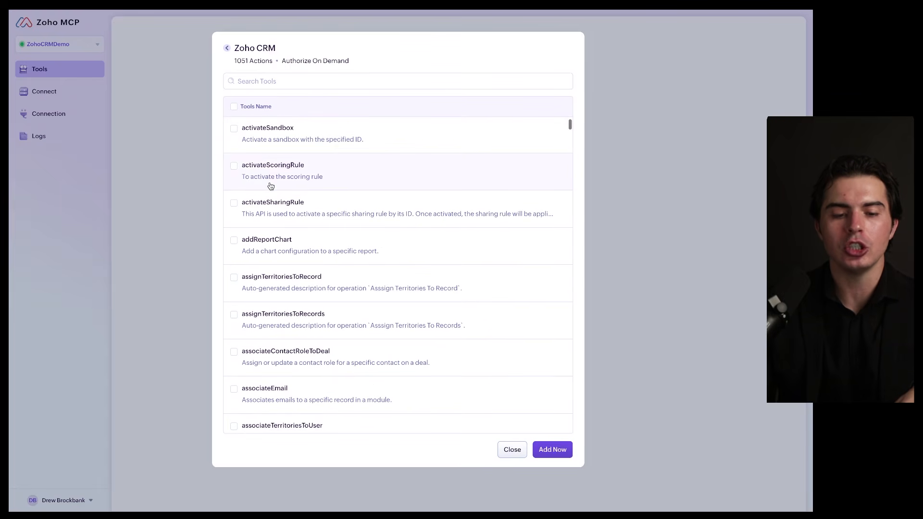
pyautogui.click(303, 80)
pyautogui.write('sear')
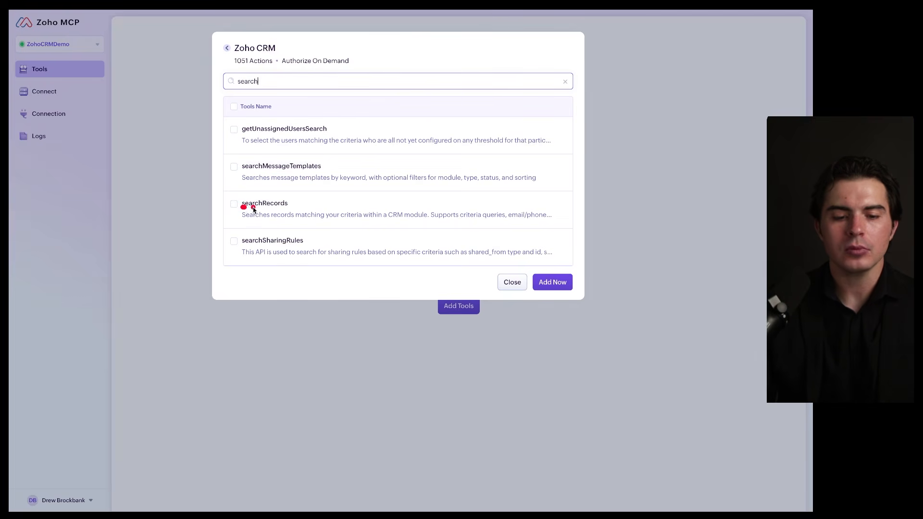
pyautogui.write('ch')
pyautogui.click(243, 208)
# Search the CRM tools for "create", select createAccountsRecords, and add the selected tools to the server
pyautogui.tripleClick(293, 81)
pyautogui.write('create')
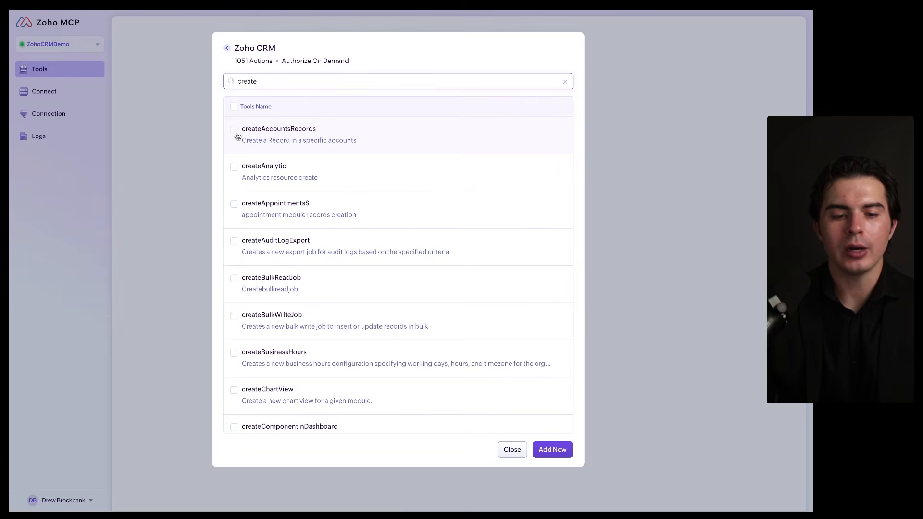
pyautogui.click(234, 130)
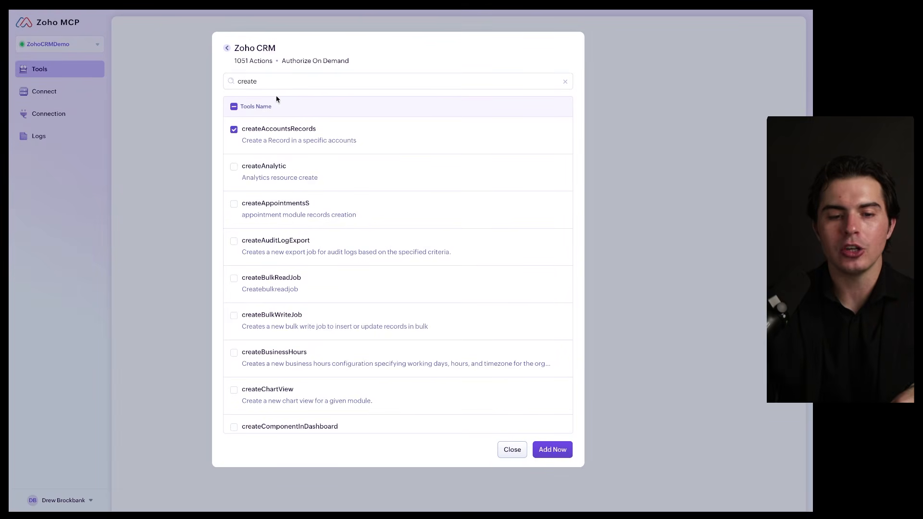
pyautogui.moveTo(237, 67); pyautogui.dragTo(282, 67)
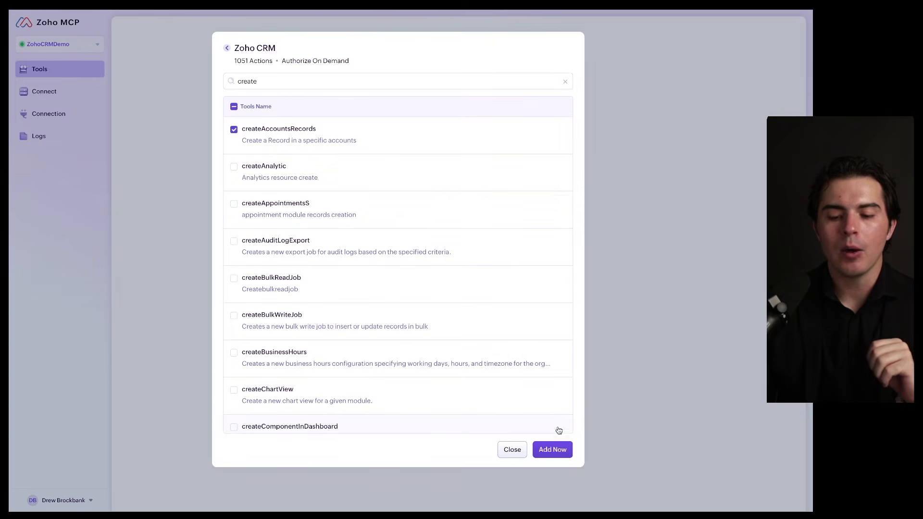
pyautogui.click(561, 444)
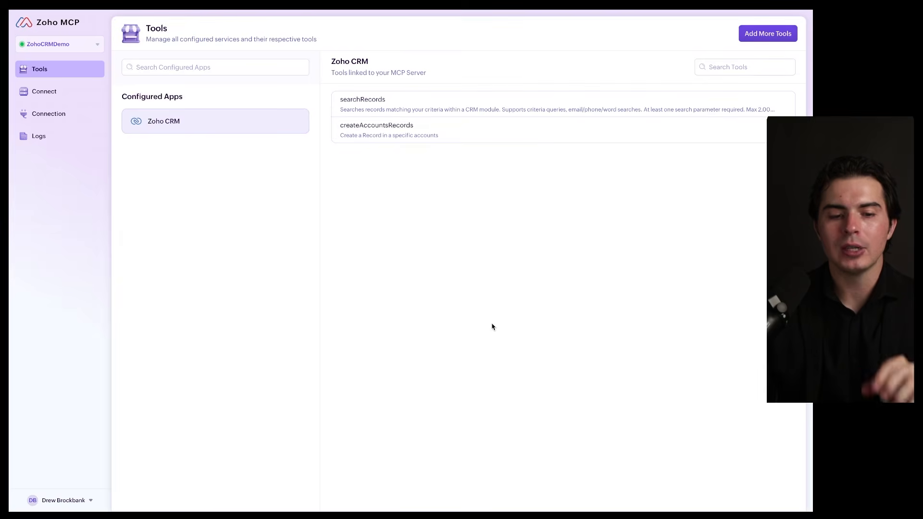
pyautogui.moveTo(246, 119); pyautogui.dragTo(246, 121)
pyautogui.moveTo(130, 132); pyautogui.dragTo(246, 132)
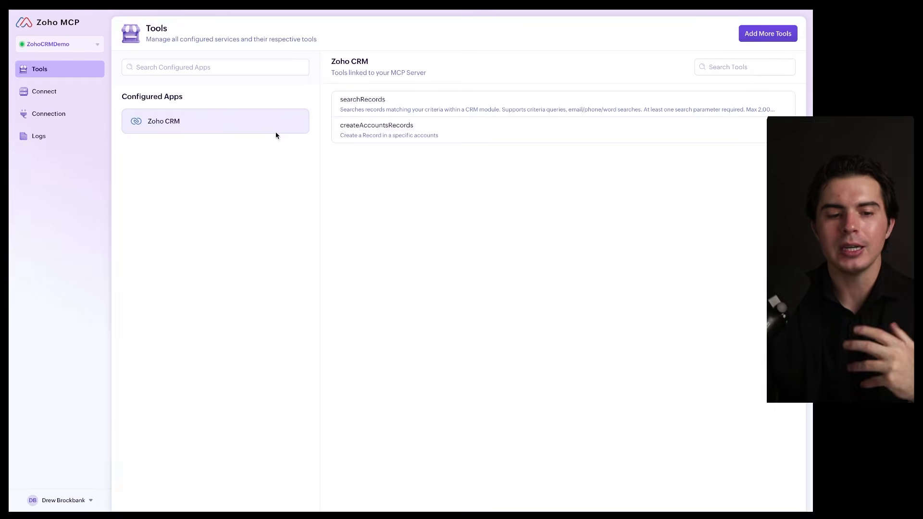
pyautogui.click(95, 96)
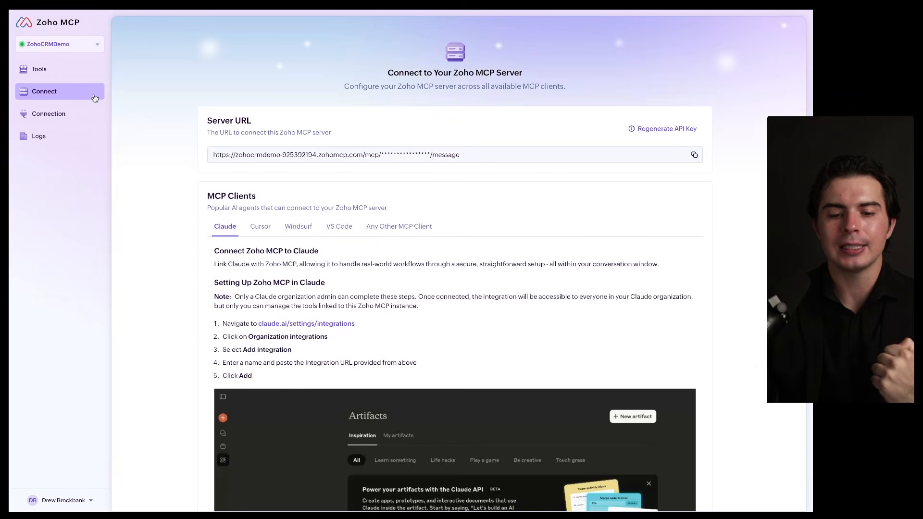
pyautogui.click(82, 70)
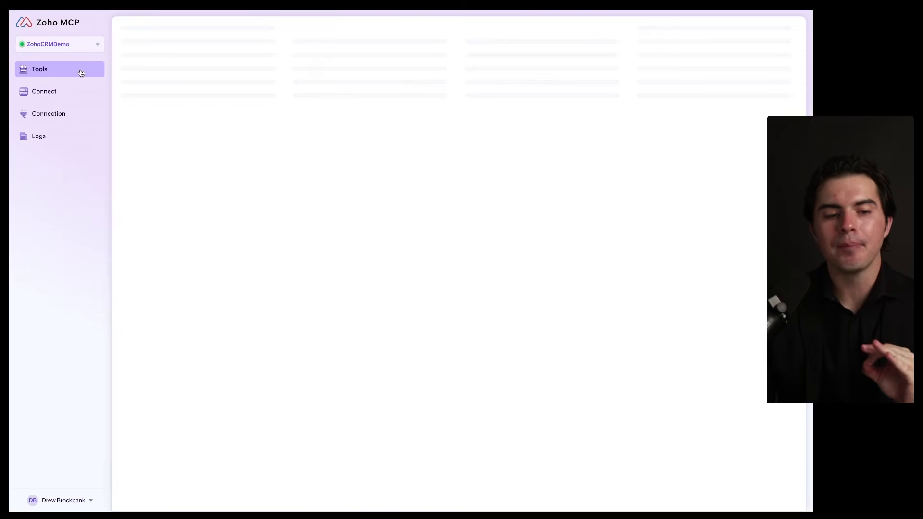
# Delete the ZohoCRMDemo server from the list of managed MCP servers
pyautogui.click(69, 41)
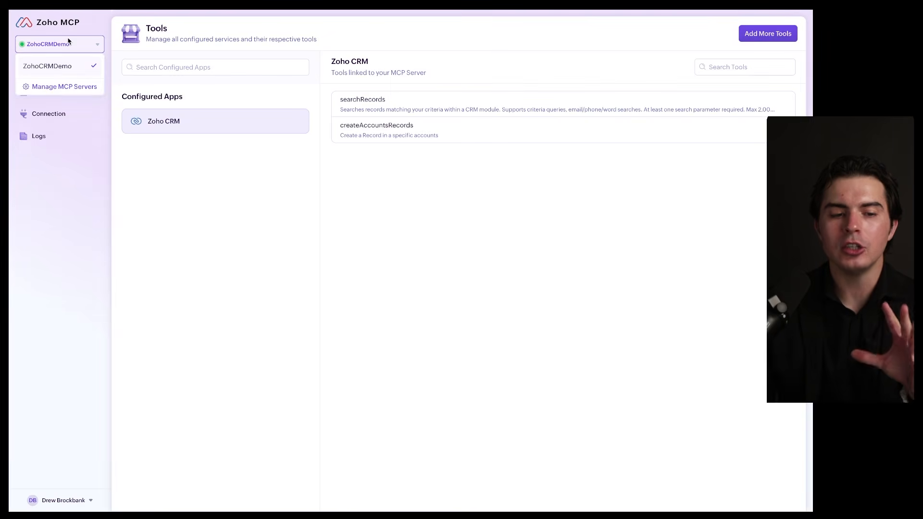
pyautogui.click(69, 86)
pyautogui.click(201, 121)
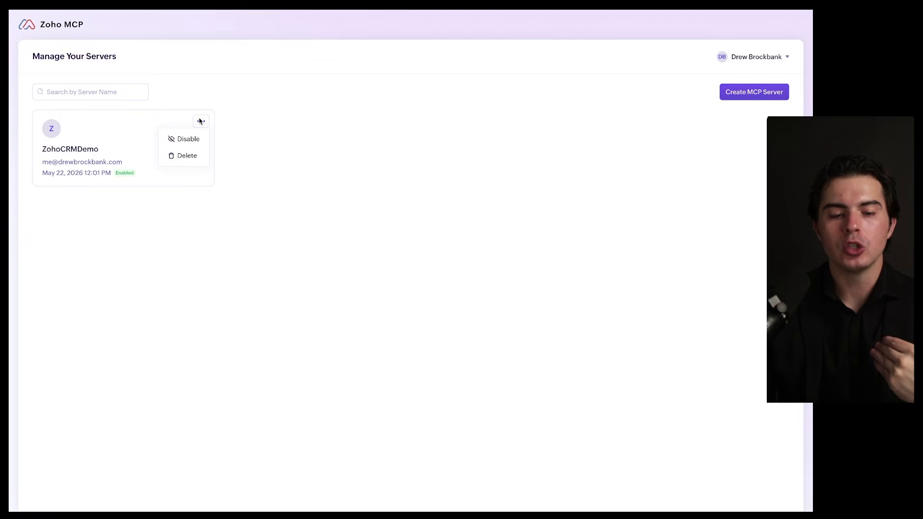
pyautogui.click(194, 158)
pyautogui.click(489, 270)
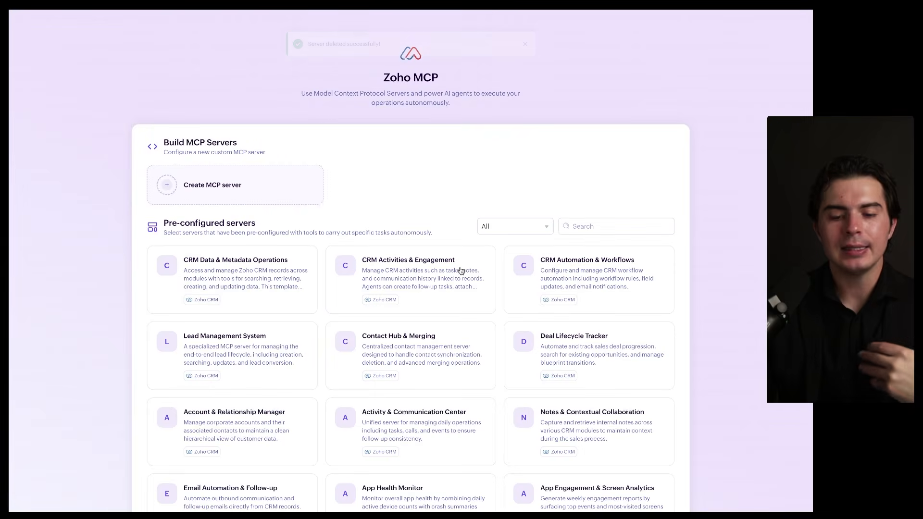
pyautogui.click(281, 191)
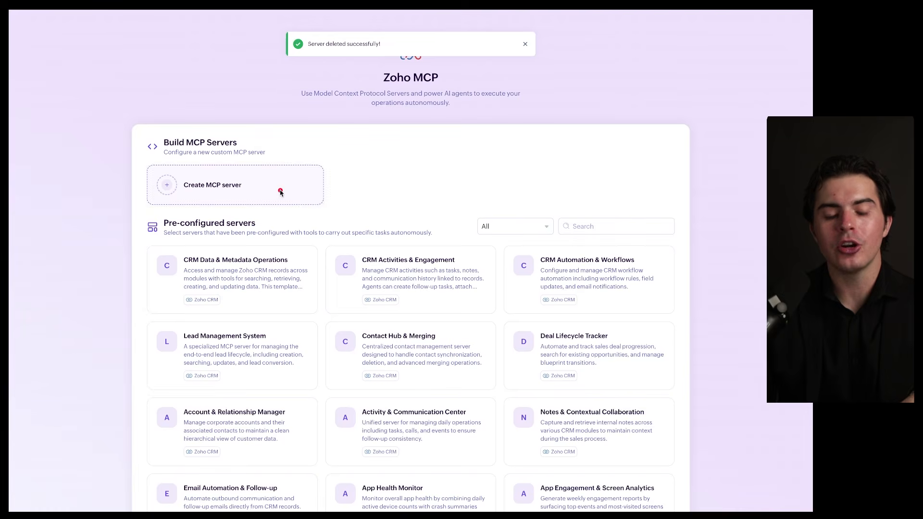
pyautogui.moveTo(163, 231); pyautogui.dragTo(300, 229)
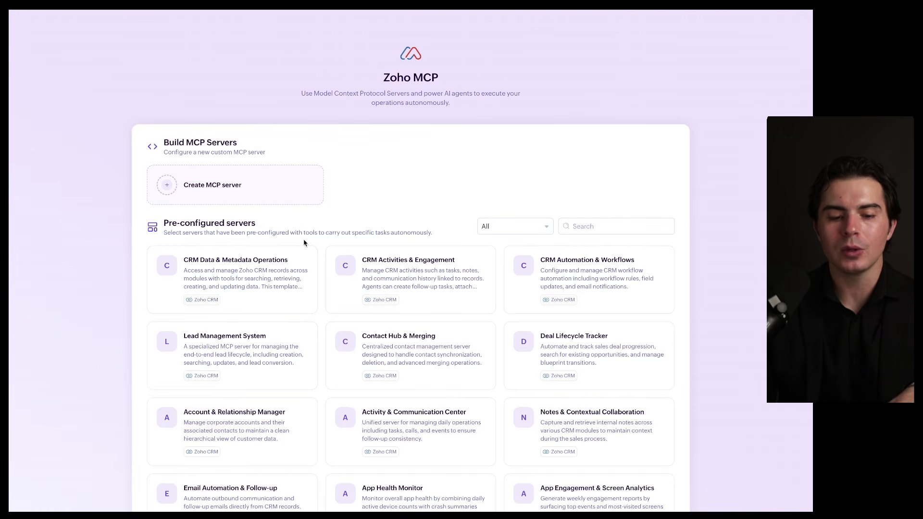
pyautogui.moveTo(317, 239)
pyautogui.mouseDown()
pyautogui.moveTo(165, 240)
pyautogui.moveTo(281, 325)
pyautogui.moveTo(314, 204)
pyautogui.mouseUp()
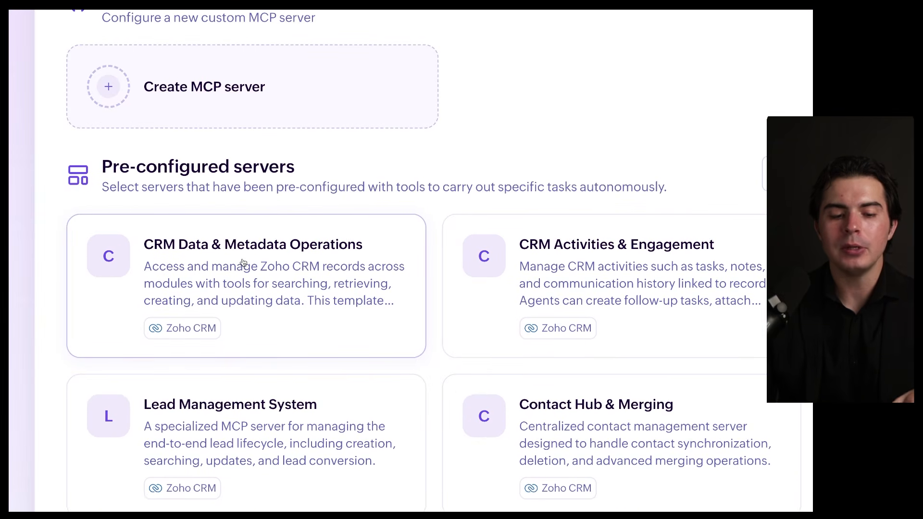
pyautogui.moveTo(194, 269); pyautogui.dragTo(342, 275)
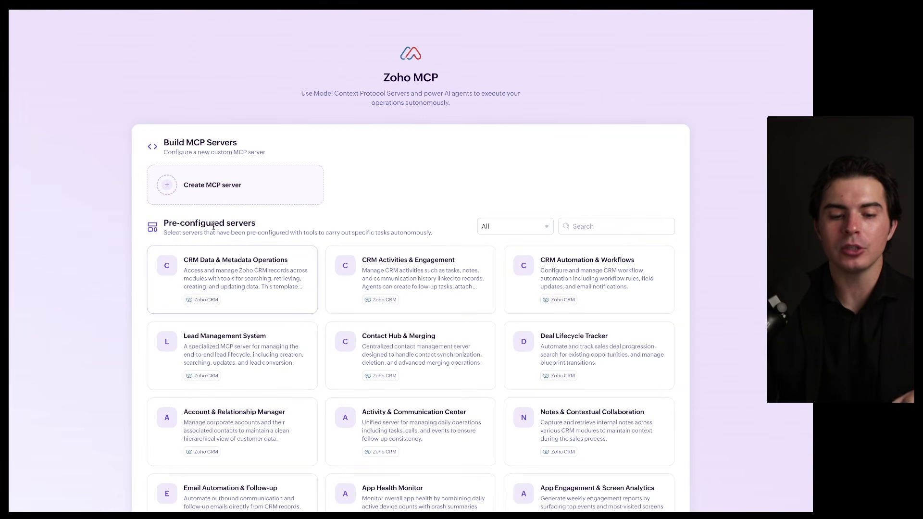
pyautogui.moveTo(162, 232); pyautogui.dragTo(247, 232)
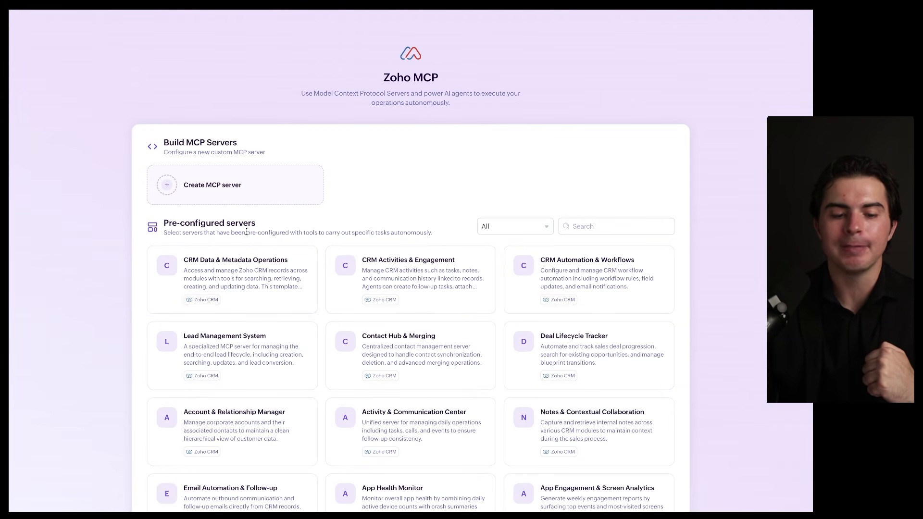
# Create an MCP server from the pre-configured CRM Data & Metadata Operations template
pyautogui.click(236, 264)
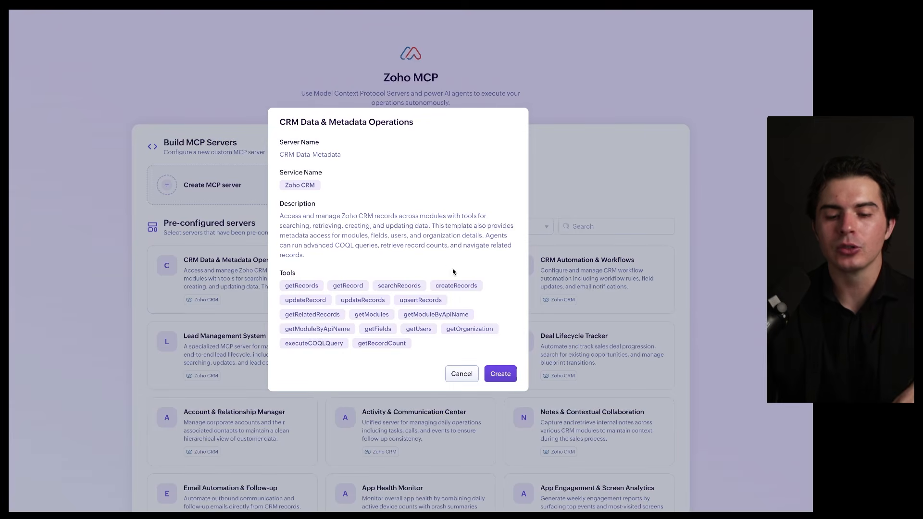
pyautogui.moveTo(472, 267)
pyautogui.mouseDown()
pyautogui.moveTo(269, 324)
pyautogui.moveTo(454, 254)
pyautogui.mouseUp()
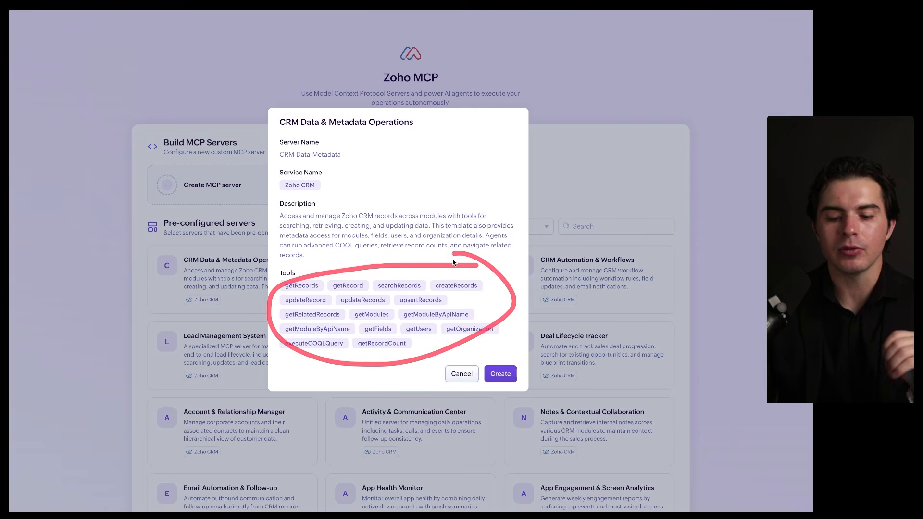
pyautogui.click(495, 377)
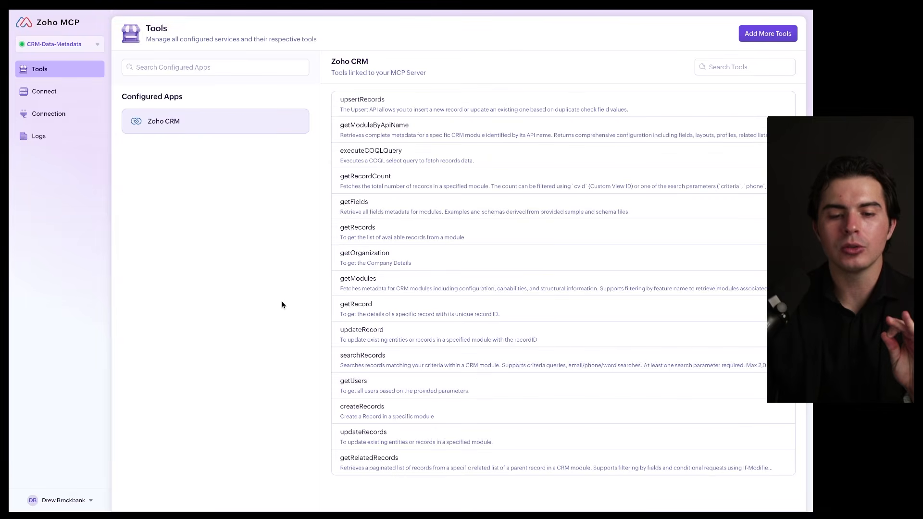
pyautogui.moveTo(270, 97)
pyautogui.mouseDown()
pyautogui.moveTo(240, 150)
pyautogui.moveTo(267, 95)
pyautogui.mouseUp()
pyautogui.moveTo(732, 110)
pyautogui.mouseDown()
pyautogui.moveTo(526, 86)
pyautogui.moveTo(726, 66)
pyautogui.moveTo(645, 22)
pyautogui.mouseUp()
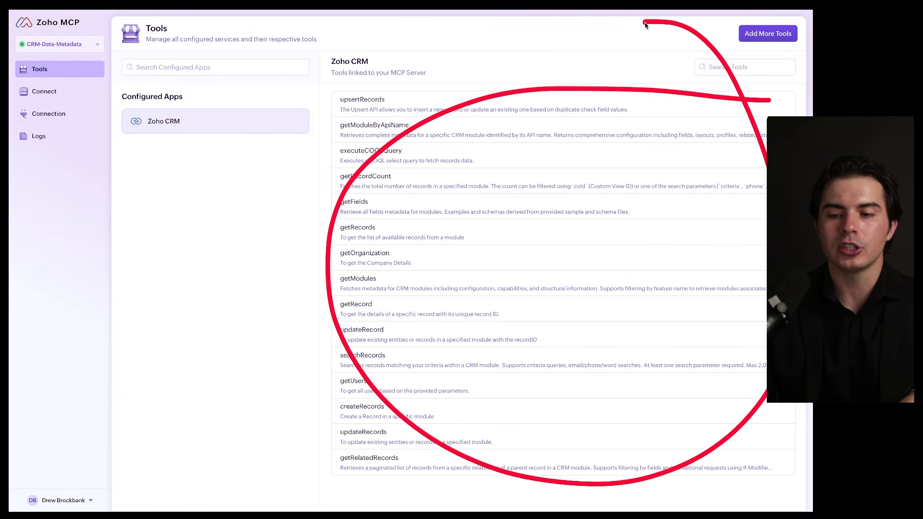
# Browse the Zoho and third-party products offered for adding more tools, and close the catalogue without adding any
pyautogui.click(751, 39)
pyautogui.scroll(-20, 421, 155)
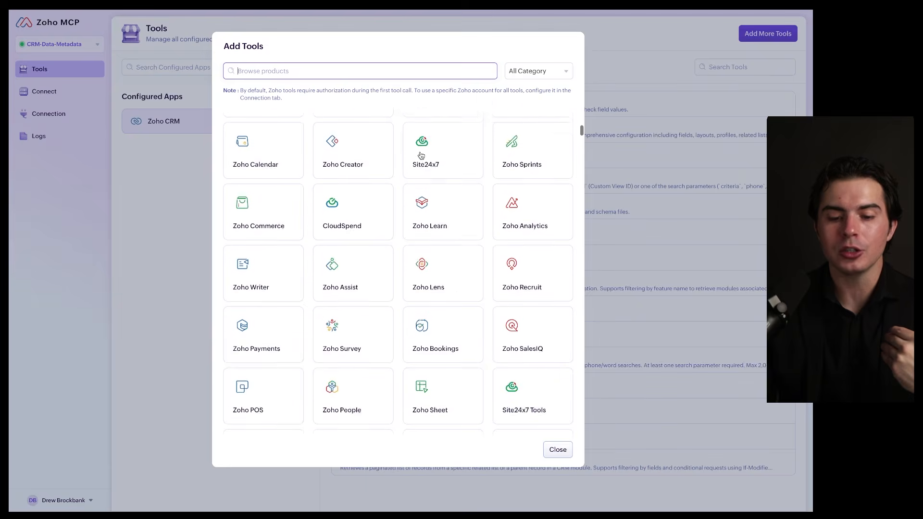
pyautogui.scroll(-15, 421, 155)
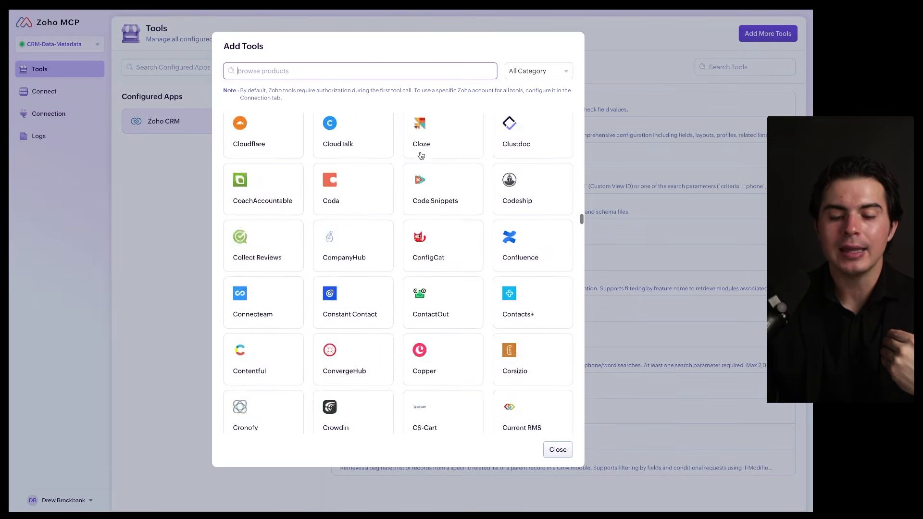
pyautogui.scroll(20, 421, 155)
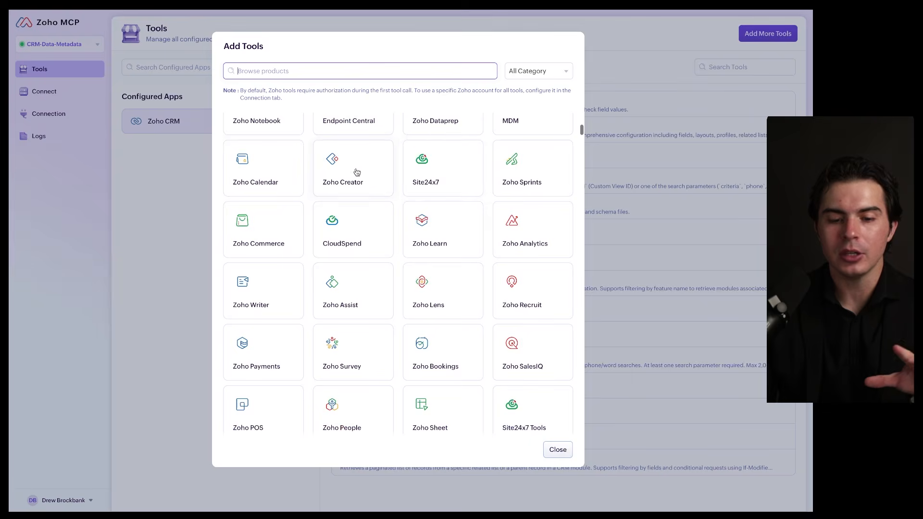
pyautogui.scroll(-10, 357, 172)
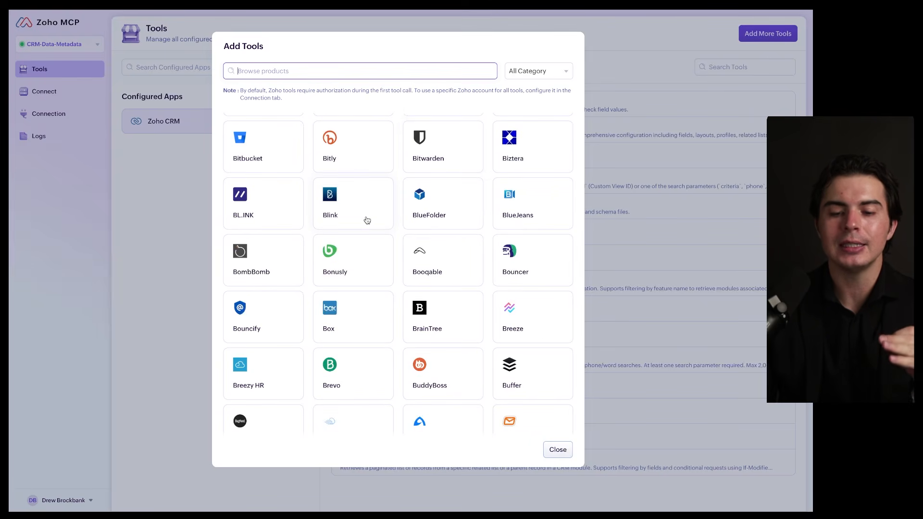
pyautogui.click(557, 450)
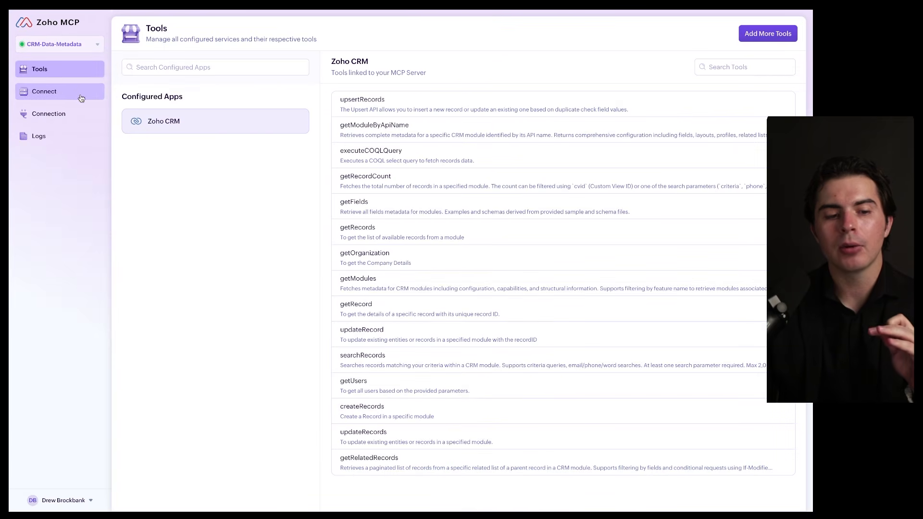
# Open the connection details of the CRM-Data-Metadata server and copy its server URL
pyautogui.click(79, 95)
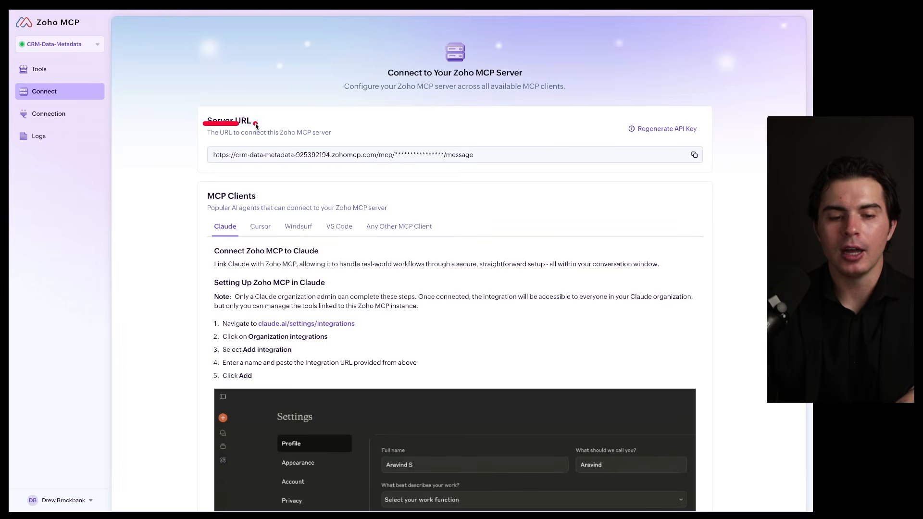
pyautogui.moveTo(255, 124); pyautogui.dragTo(258, 124)
pyautogui.click(693, 156)
# Review the setup instructions for the available MCP clients, including Claude and Any Other MCP Client
pyautogui.scroll(-1, 561, 260)
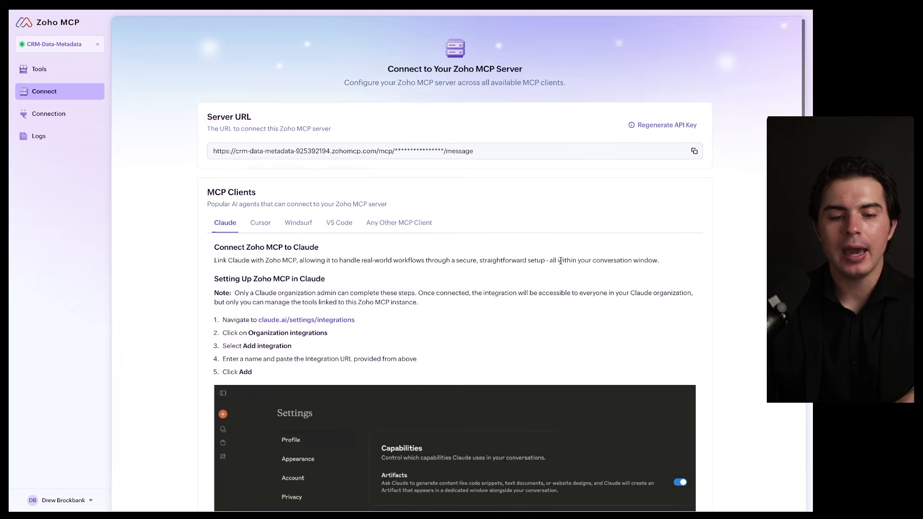
pyautogui.scroll(-3, 561, 261)
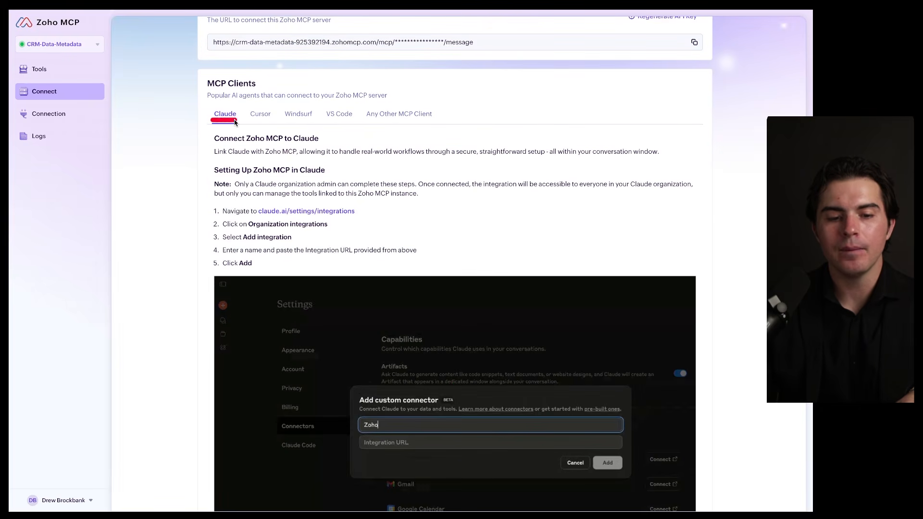
pyautogui.moveTo(290, 121); pyautogui.dragTo(405, 121)
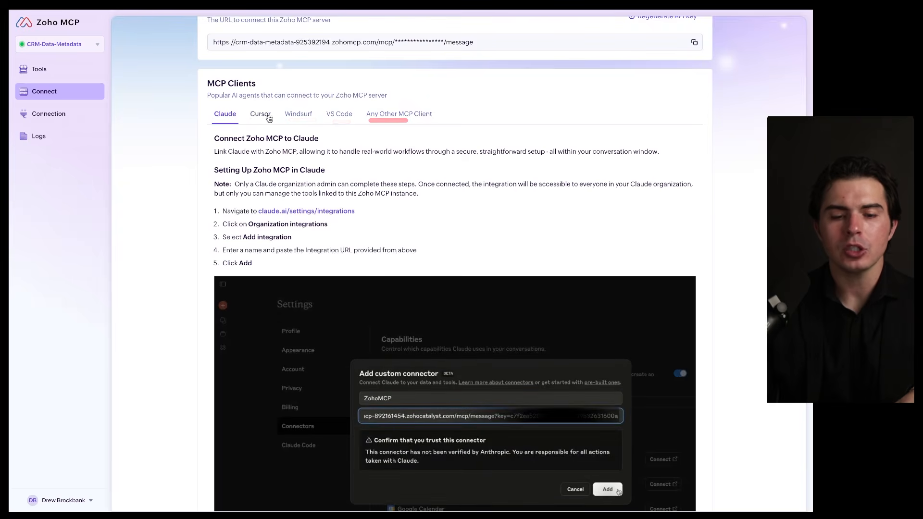
pyautogui.click(404, 119)
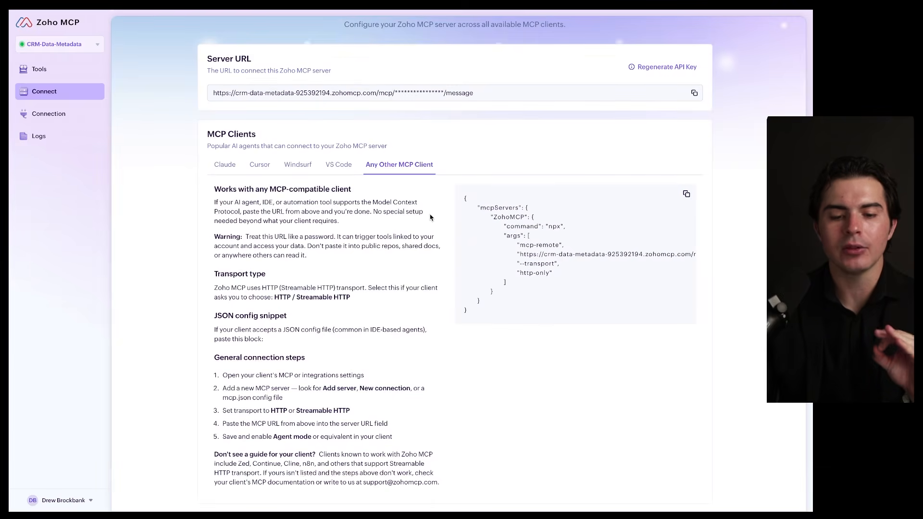
pyautogui.click(223, 173)
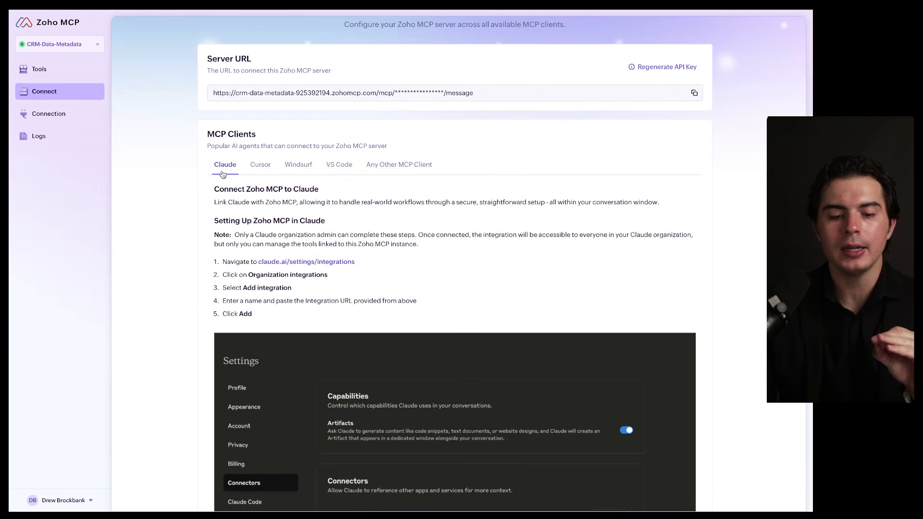
# Switch to Claude's connector settings and add a custom connector named Zoho MCP with the copied remote MCP server URL
pyautogui.click(314, 264)
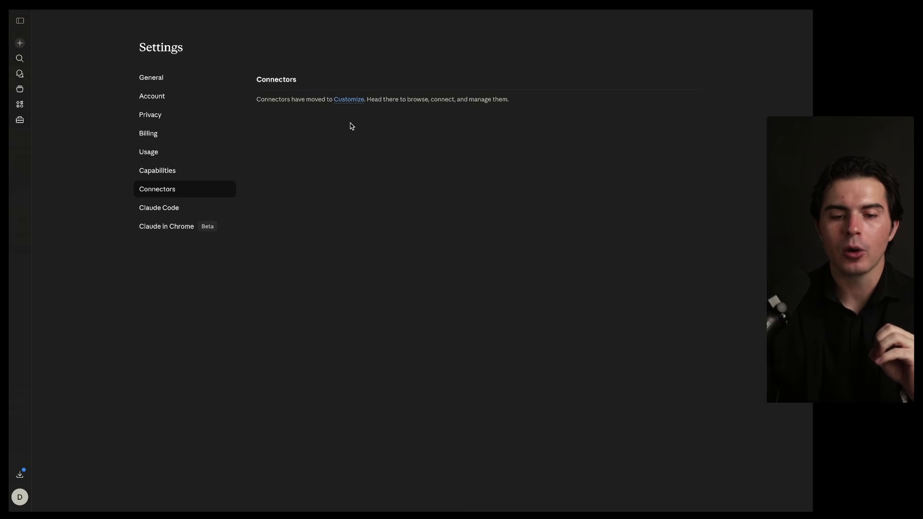
pyautogui.click(350, 100)
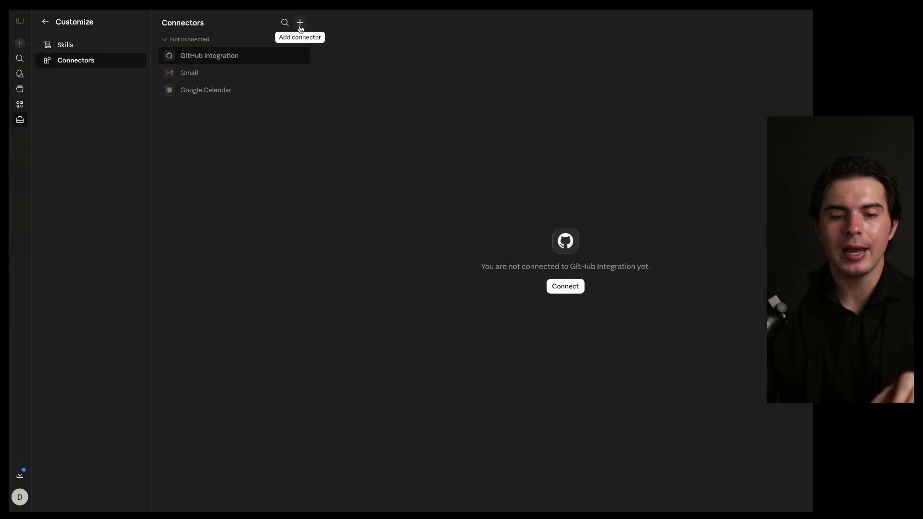
pyautogui.click(300, 23)
pyautogui.click(298, 57)
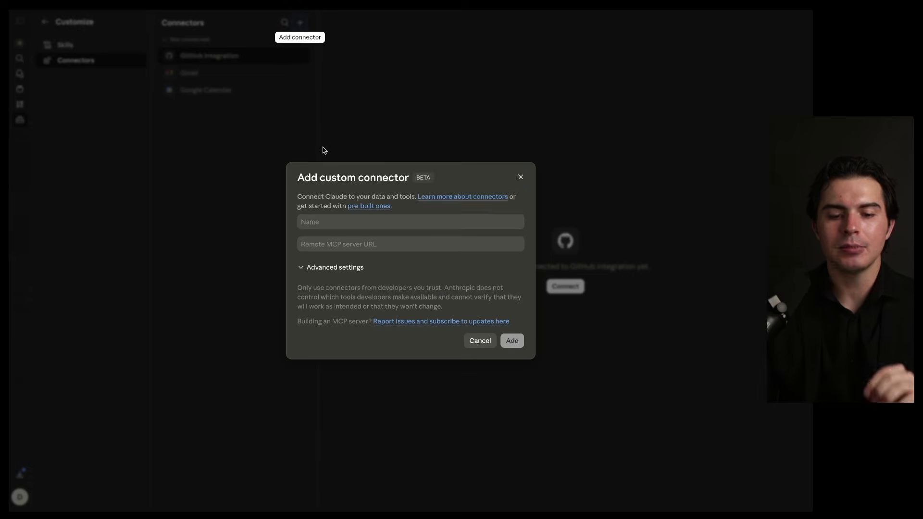
pyautogui.click(324, 221)
pyautogui.write('Zoho MCP')
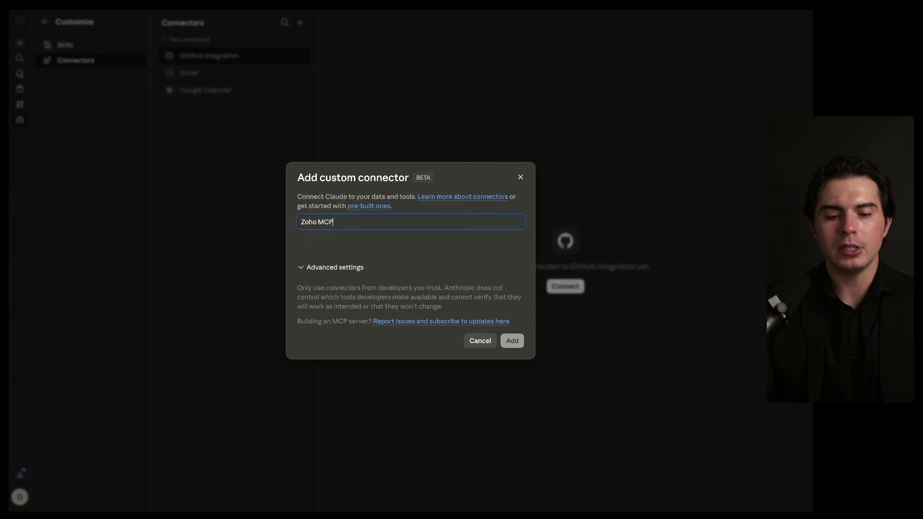
pyautogui.click(512, 340)
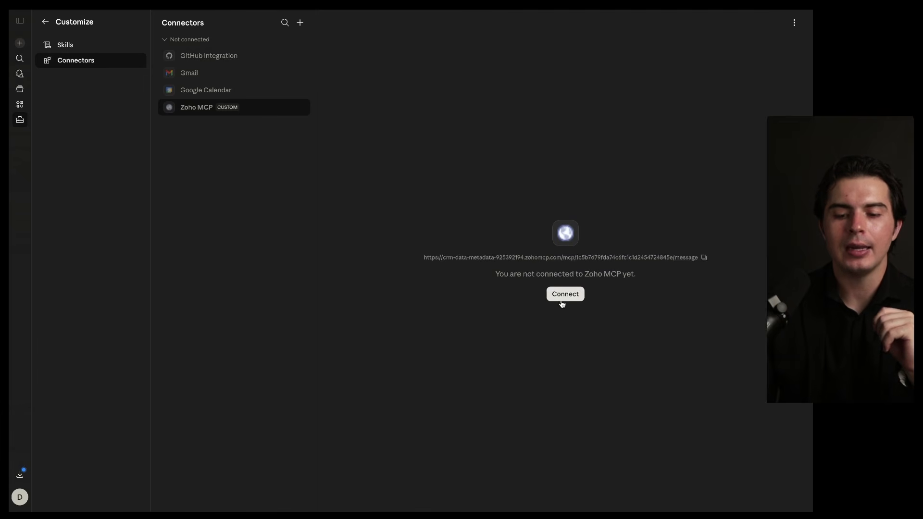
# Connect the Zoho MCP connector, allow it to access the Zoho MCP account, and submit the production CRM organization
pyautogui.click(562, 298)
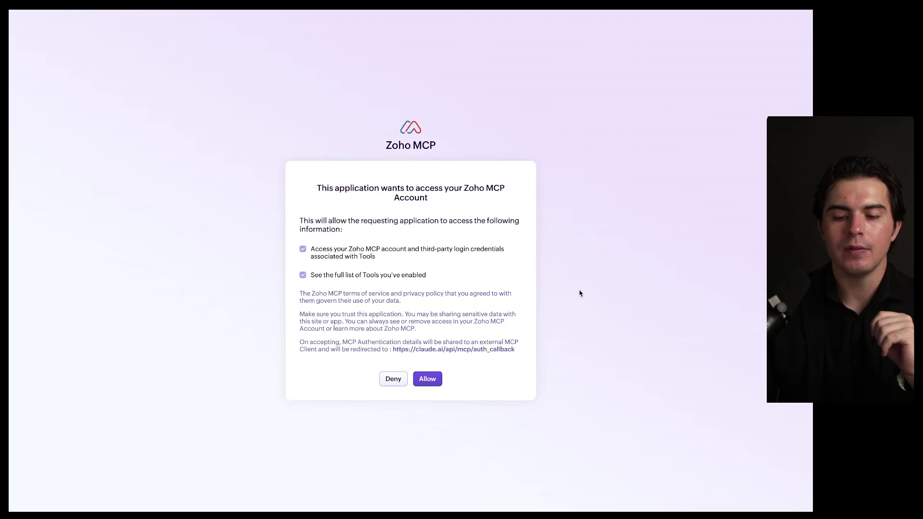
pyautogui.click(429, 379)
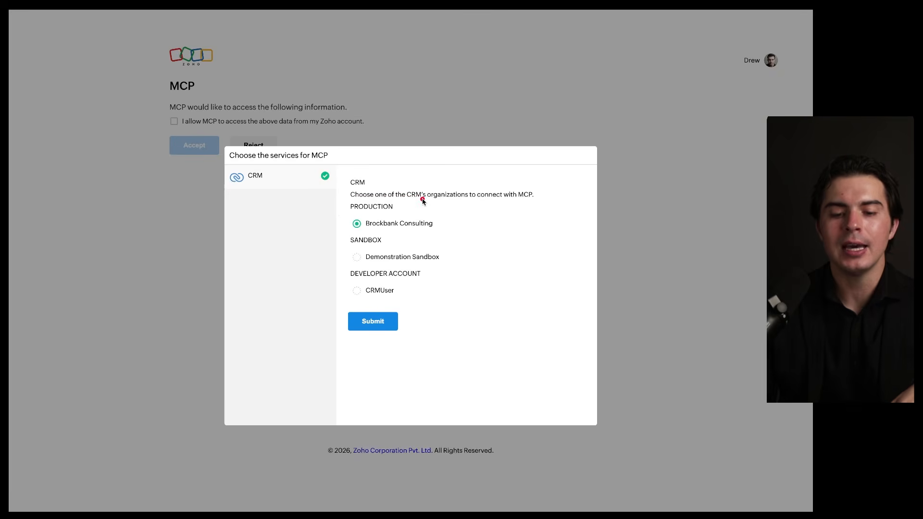
pyautogui.moveTo(422, 199)
pyautogui.mouseDown()
pyautogui.moveTo(336, 210)
pyautogui.moveTo(442, 216)
pyautogui.moveTo(393, 205)
pyautogui.mouseUp()
pyautogui.moveTo(412, 238)
pyautogui.mouseDown()
pyautogui.moveTo(392, 237)
pyautogui.moveTo(422, 268)
pyautogui.moveTo(422, 250)
pyautogui.mouseUp()
pyautogui.click(388, 322)
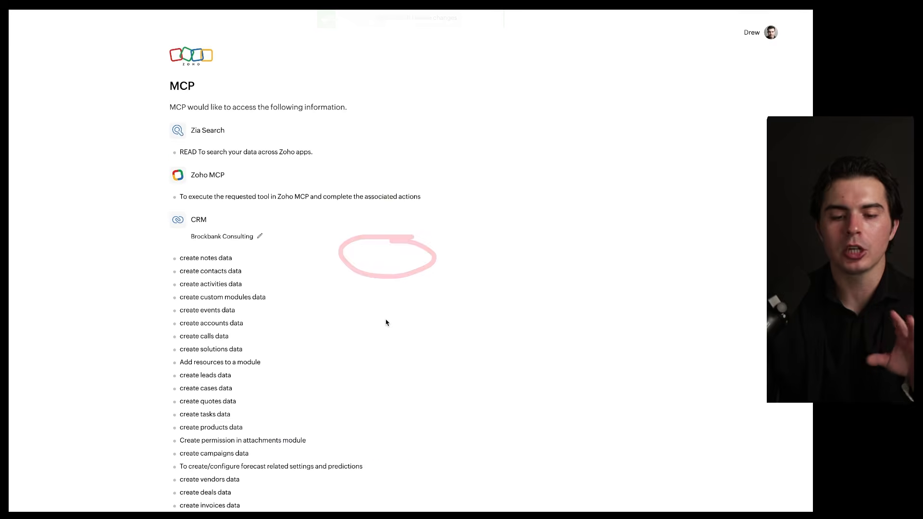
# Allow MCP to access the listed data from the Zoho account and accept the request
pyautogui.scroll(-20, 386, 321)
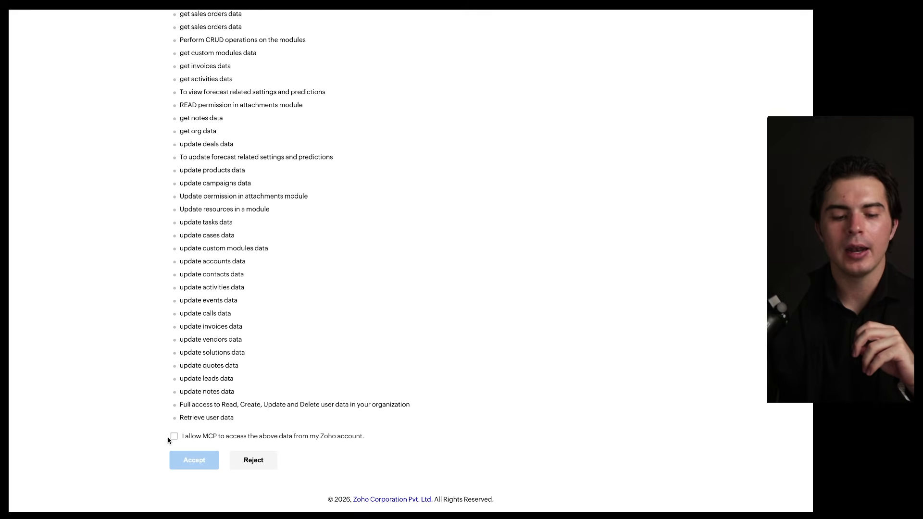
pyautogui.click(174, 437)
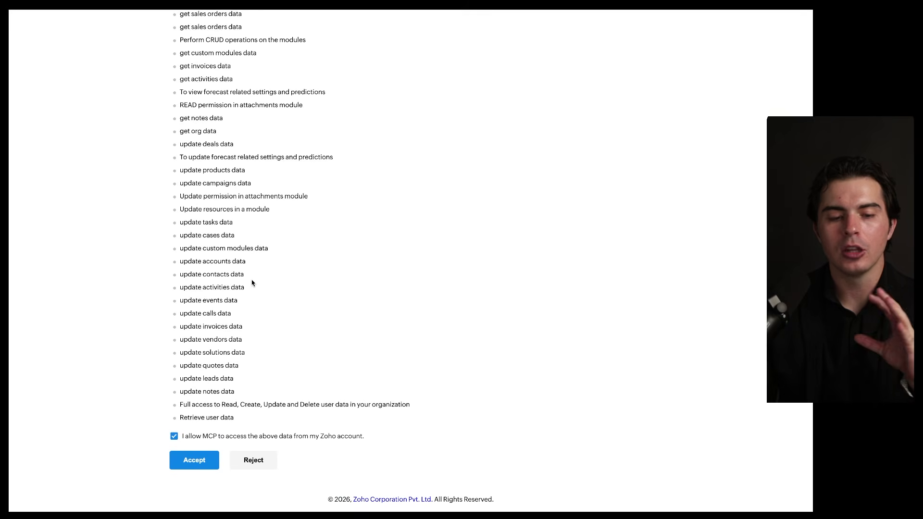
pyautogui.click(196, 460)
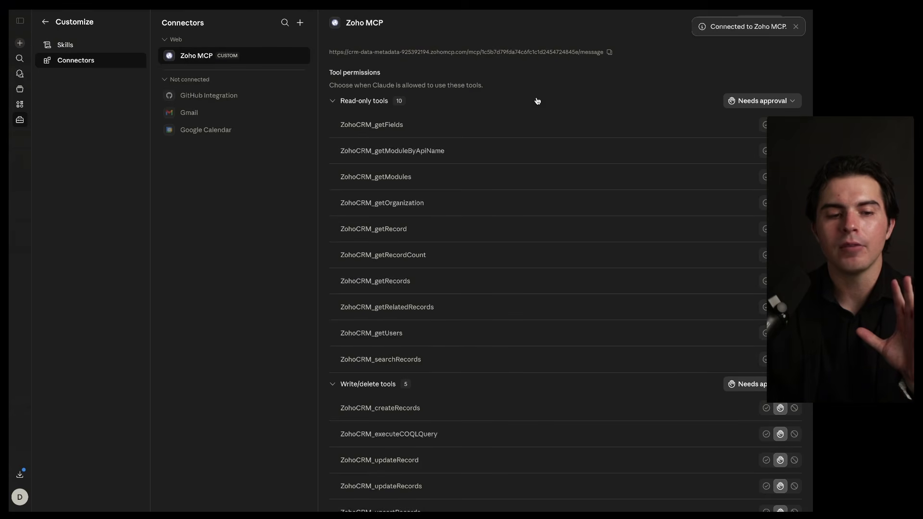
# Ask in a new chat: "What were the last 5 demo deals (look for field api name Demo_Record) that I closed, give me the information in a table."
pyautogui.click(20, 43)
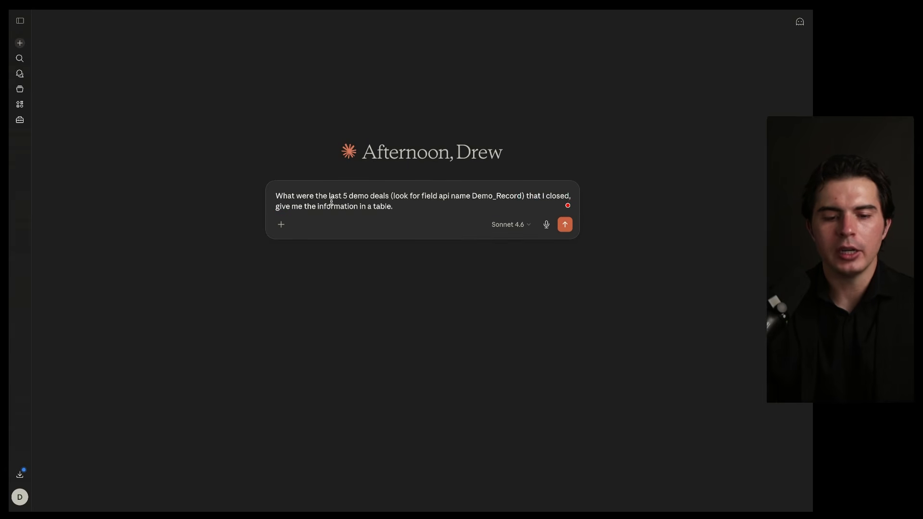
pyautogui.moveTo(282, 203); pyautogui.dragTo(517, 204)
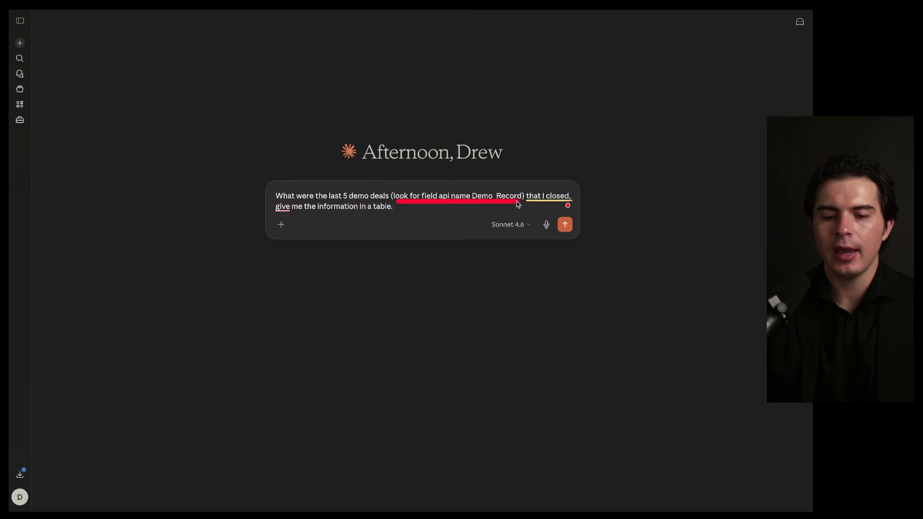
pyautogui.moveTo(443, 199); pyautogui.dragTo(516, 204)
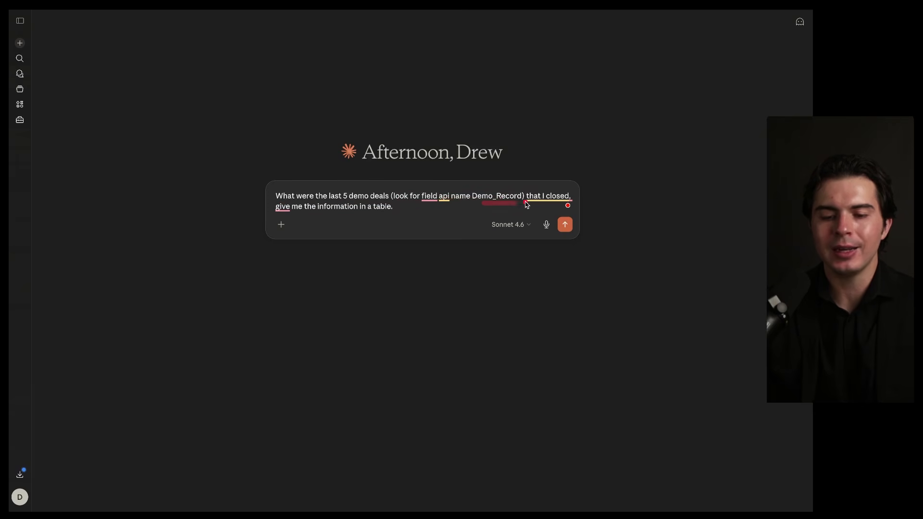
pyautogui.moveTo(281, 216); pyautogui.dragTo(404, 216)
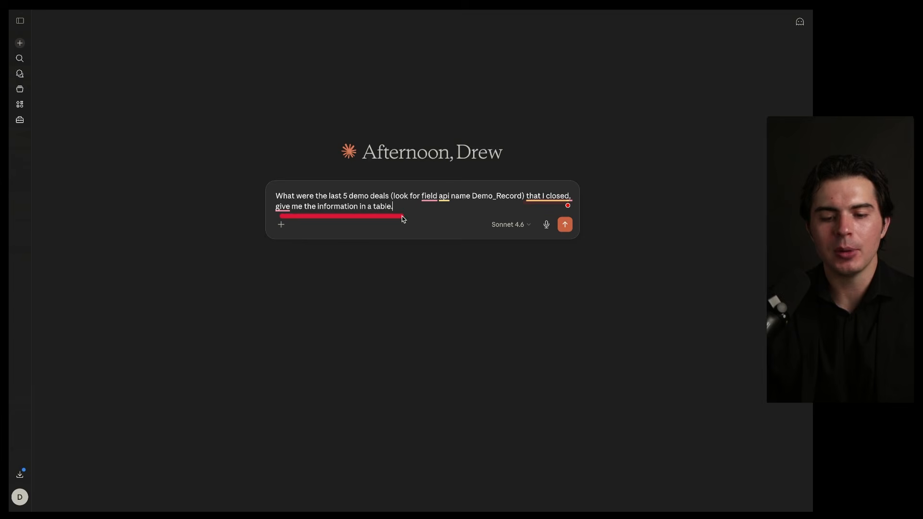
pyautogui.click(565, 225)
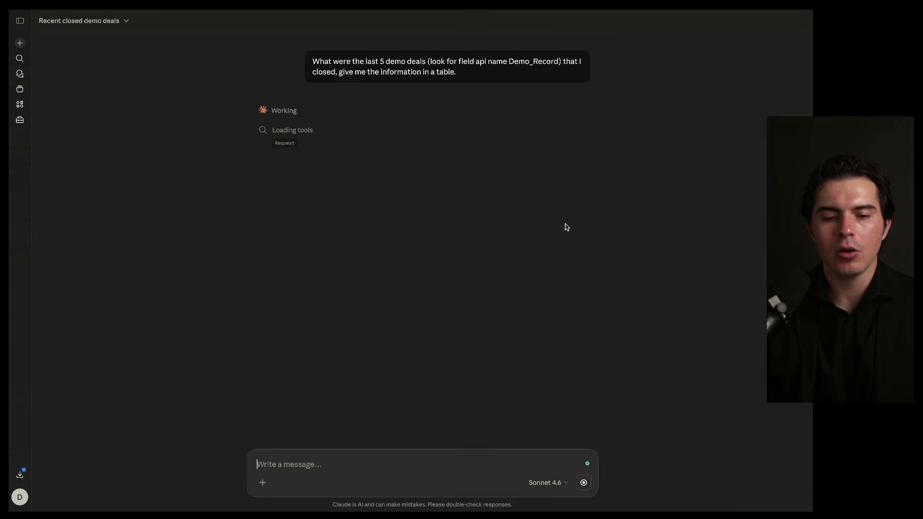
pyautogui.moveTo(322, 93)
pyautogui.mouseDown()
pyautogui.moveTo(322, 82)
pyautogui.moveTo(301, 86)
pyautogui.mouseUp()
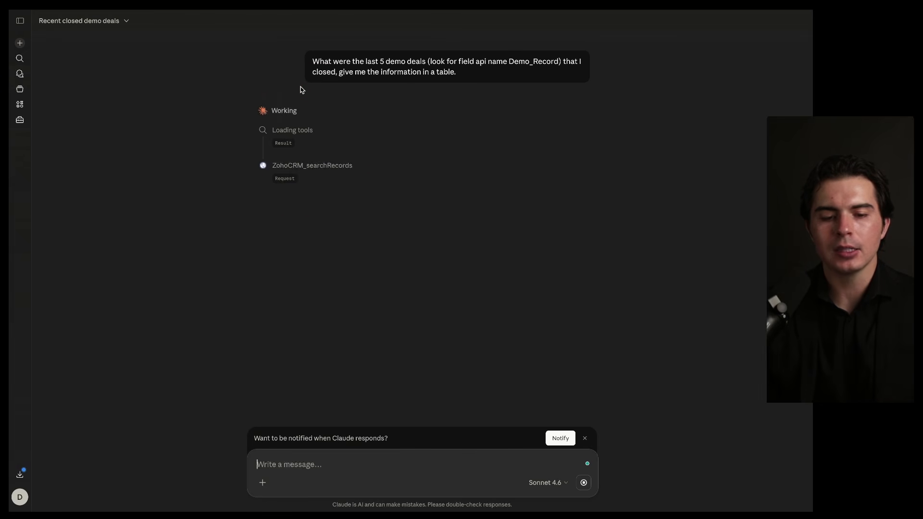
pyautogui.moveTo(272, 174); pyautogui.dragTo(363, 174)
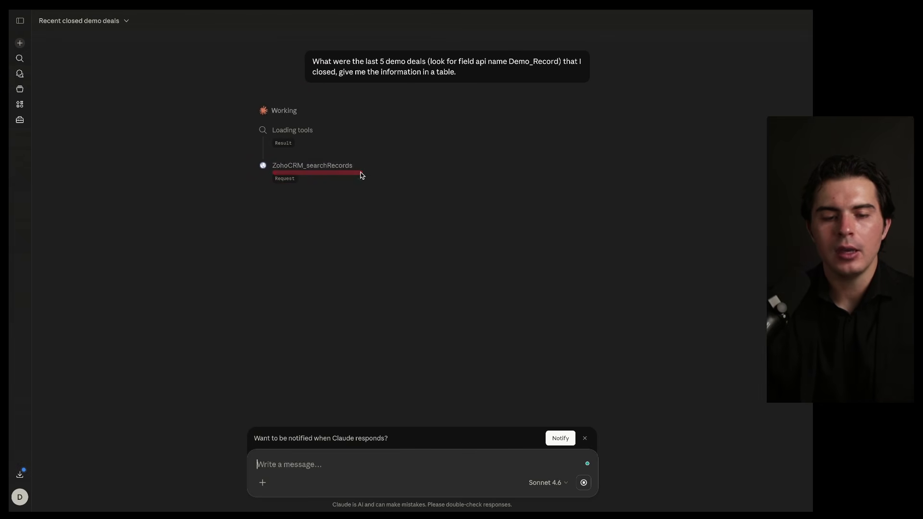
# Switch to Zoho CRM and review the five most recent Closed Won deals on the Demo Deals board
pyautogui.click(202, 19)
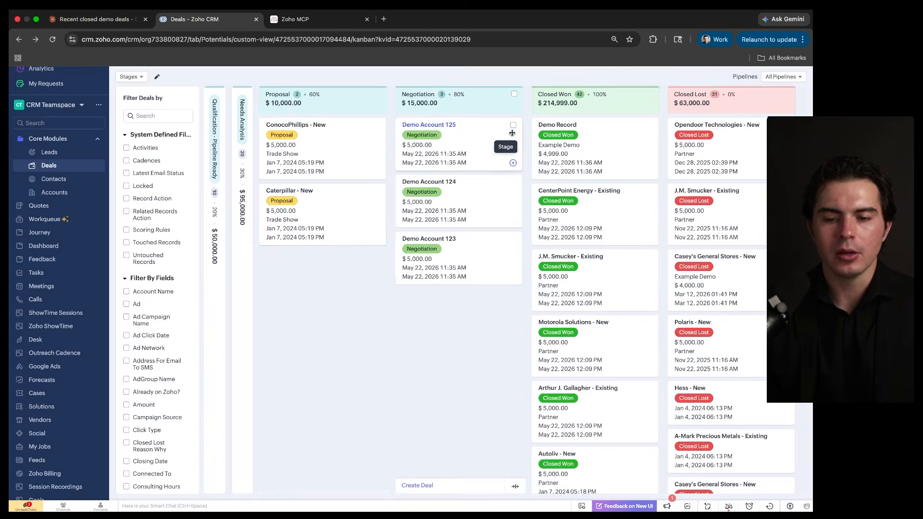
pyautogui.moveTo(542, 130); pyautogui.dragTo(592, 131)
pyautogui.moveTo(540, 195); pyautogui.dragTo(583, 195)
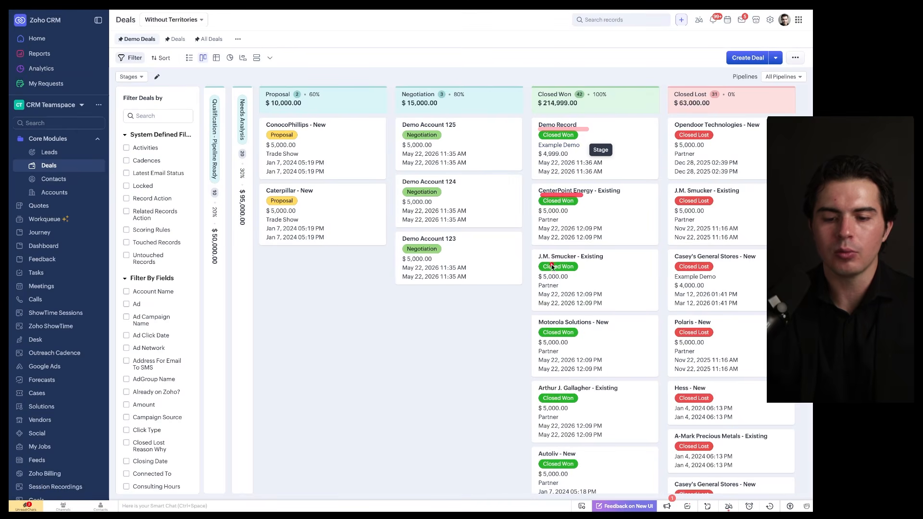
pyautogui.moveTo(534, 264); pyautogui.dragTo(575, 267)
pyautogui.moveTo(538, 330); pyautogui.dragTo(571, 330)
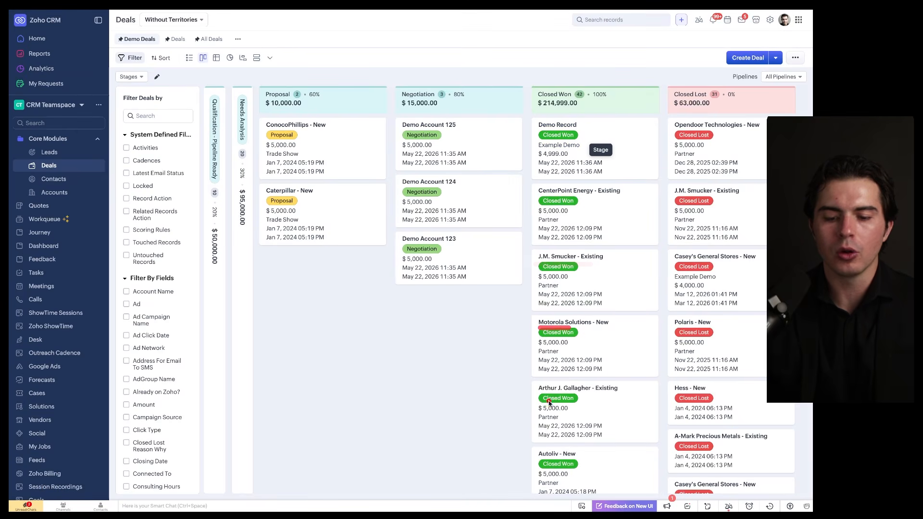
pyautogui.moveTo(537, 397); pyautogui.dragTo(601, 397)
# Return to the Claude chat and compare the deals in the answer's table with the Closed Won deals in the CRM
pyautogui.hotkey('ctrl', 'Tab')
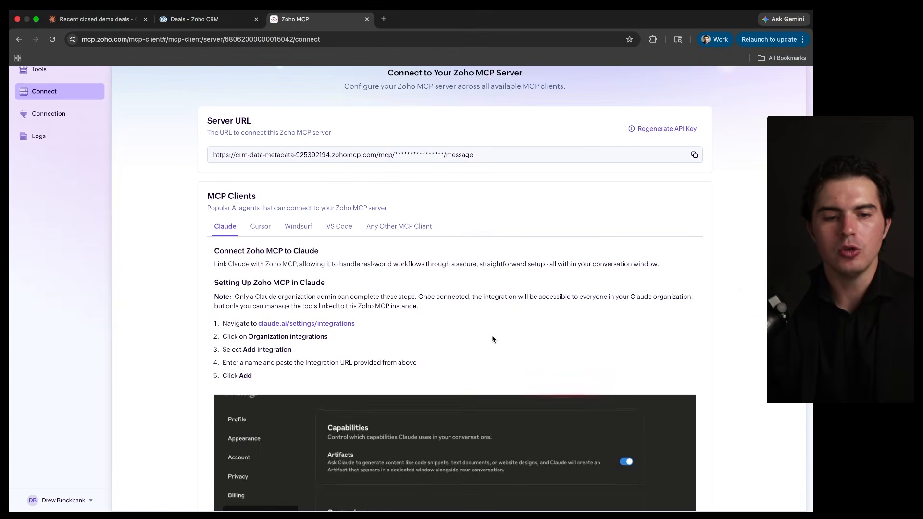
pyautogui.hotkey('ctrl', 'shift', 'Tab')
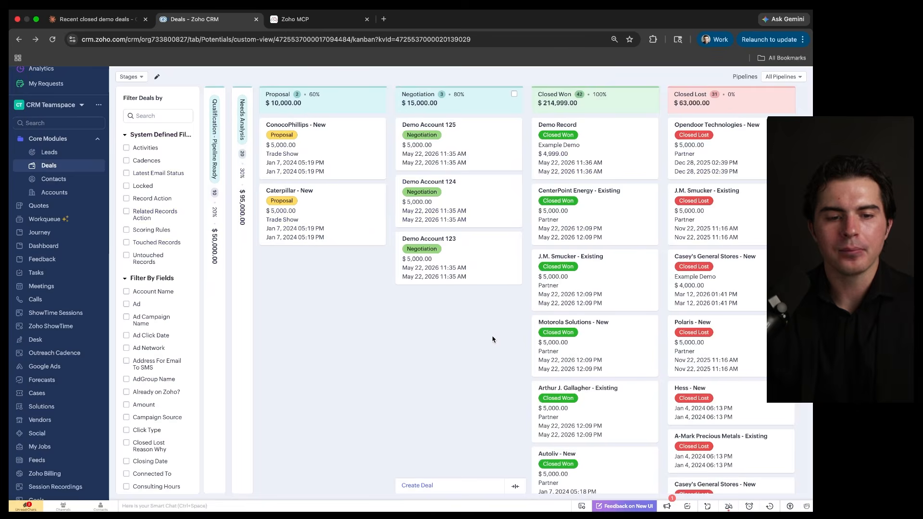
pyautogui.hotkey('ctrl', 'shift', 'Tab')
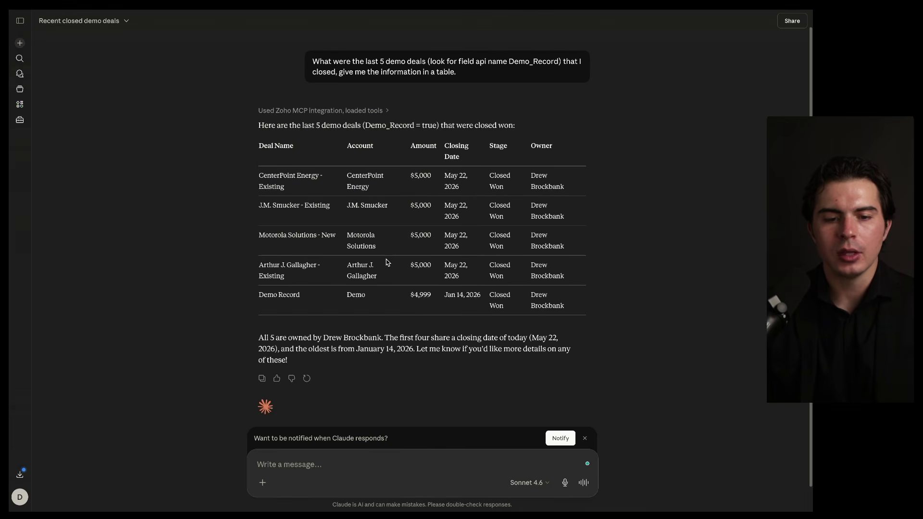
pyautogui.moveTo(280, 132); pyautogui.dragTo(315, 131)
pyautogui.moveTo(321, 133); pyautogui.dragTo(516, 133)
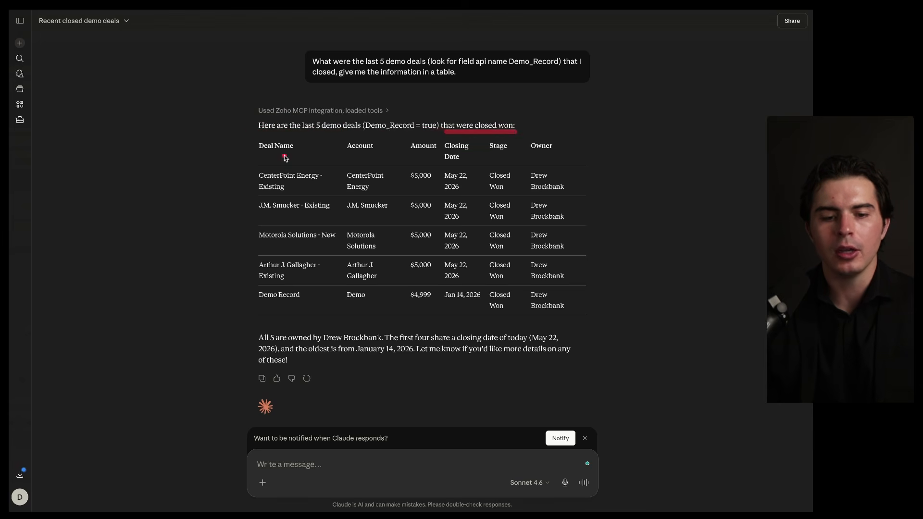
pyautogui.moveTo(259, 179); pyautogui.dragTo(309, 183)
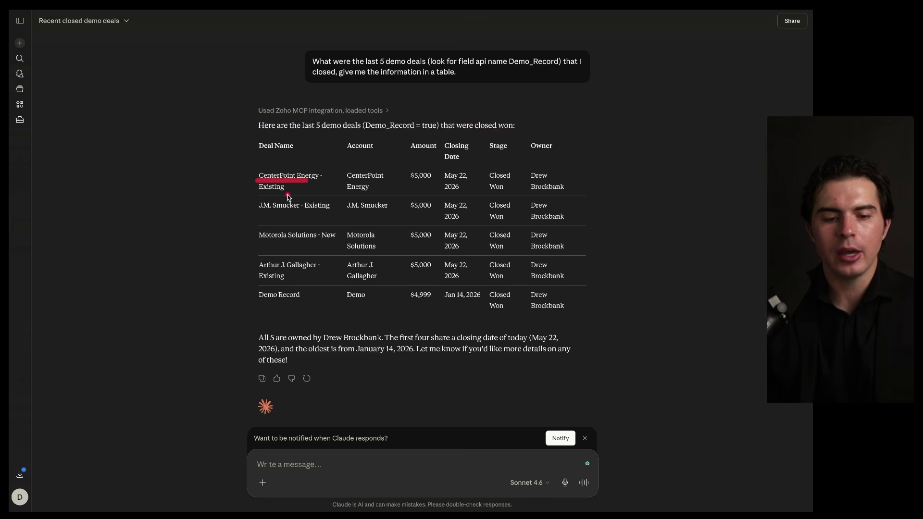
pyautogui.moveTo(277, 212); pyautogui.dragTo(298, 212)
pyautogui.moveTo(260, 243); pyautogui.dragTo(305, 242)
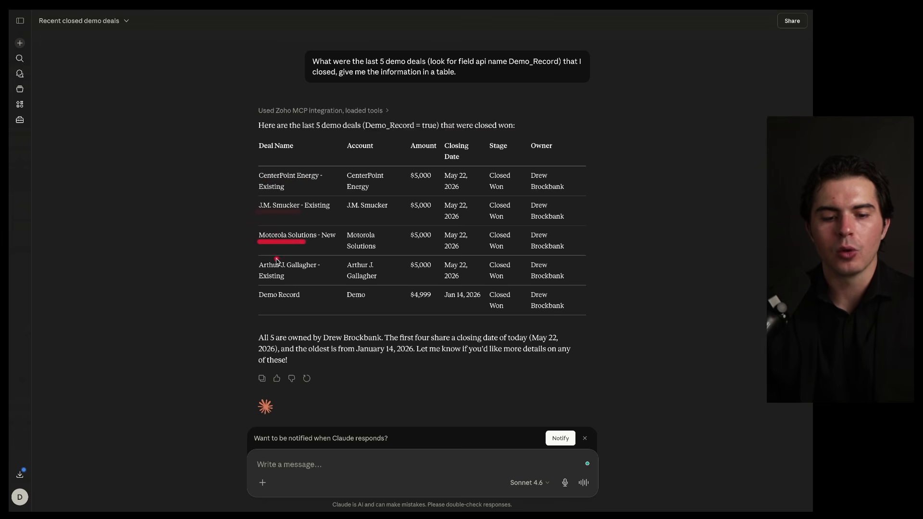
pyautogui.moveTo(256, 272); pyautogui.dragTo(299, 272)
pyautogui.moveTo(253, 301); pyautogui.dragTo(297, 302)
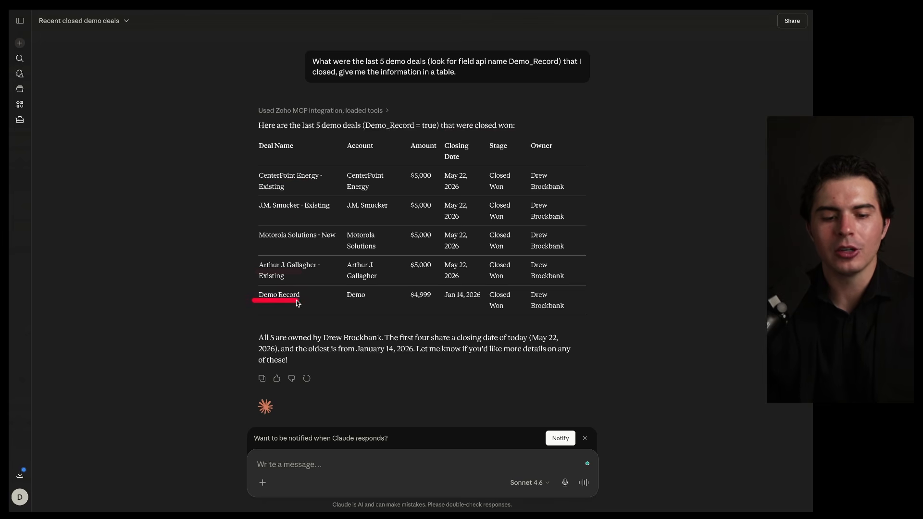
pyautogui.moveTo(608, 139)
pyautogui.mouseDown()
pyautogui.moveTo(243, 301)
pyautogui.moveTo(487, 117)
pyautogui.mouseUp()
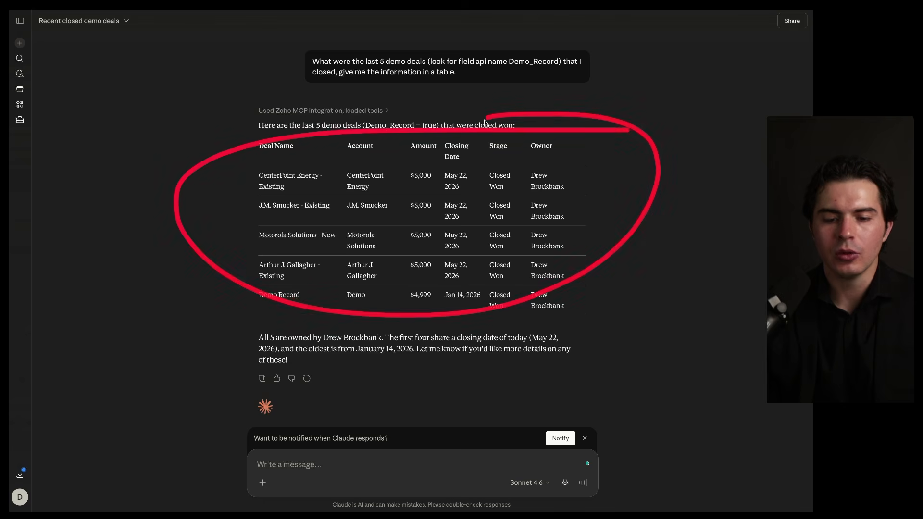
pyautogui.moveTo(480, 162)
pyautogui.mouseDown()
pyautogui.moveTo(431, 292)
pyautogui.moveTo(485, 149)
pyautogui.moveTo(483, 125)
pyautogui.mouseUp()
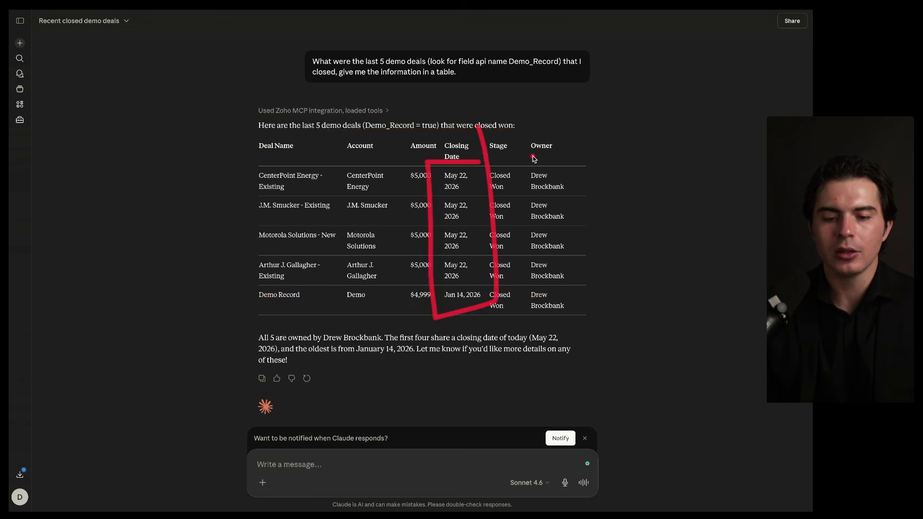
pyautogui.moveTo(556, 154)
pyautogui.mouseDown()
pyautogui.moveTo(211, 298)
pyautogui.moveTo(470, 196)
pyautogui.mouseUp()
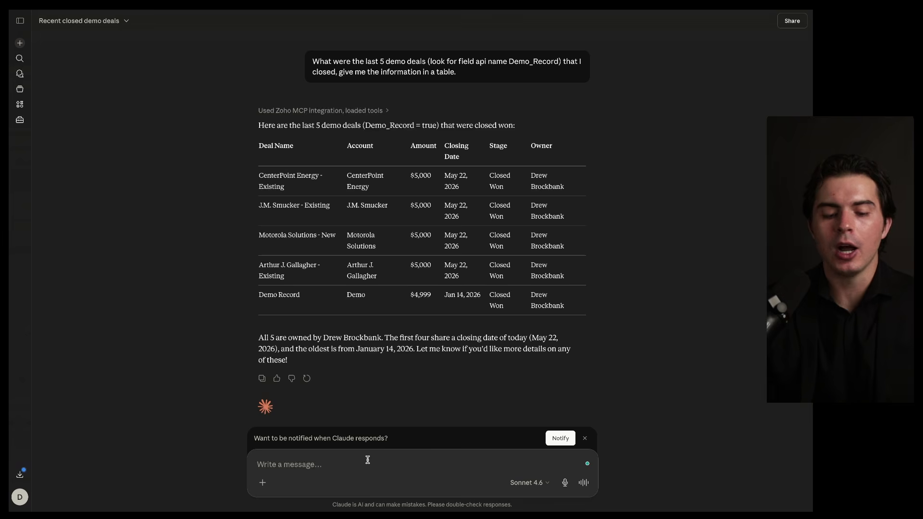
# Ask in the same chat: "Create a new deal that is closed won, with the record name Zoho MCP Demo Record, mark it closed won for today"
pyautogui.write('Create a new deal that is')
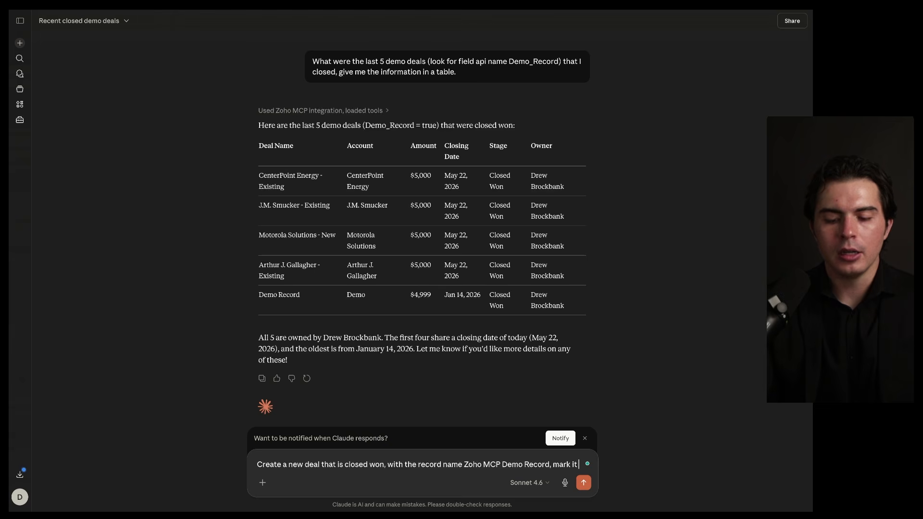
pyautogui.write('closed won for today')
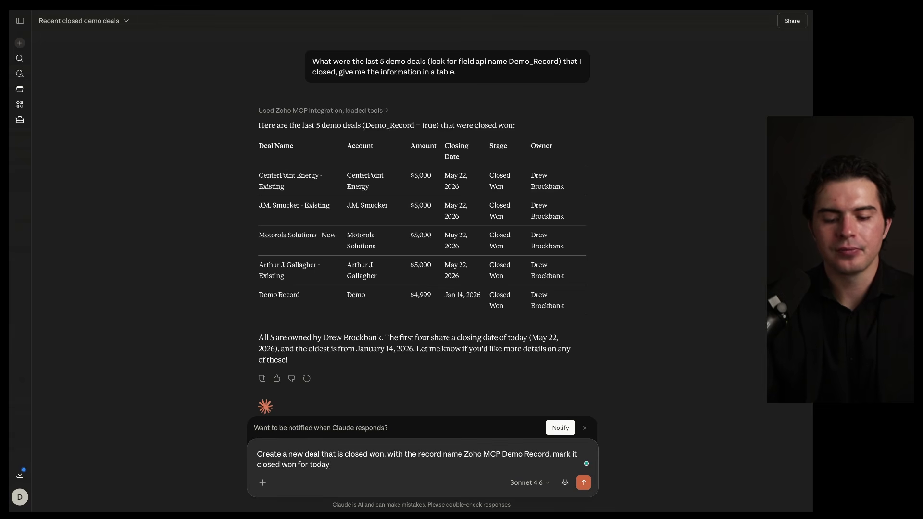
pyautogui.press('Return')
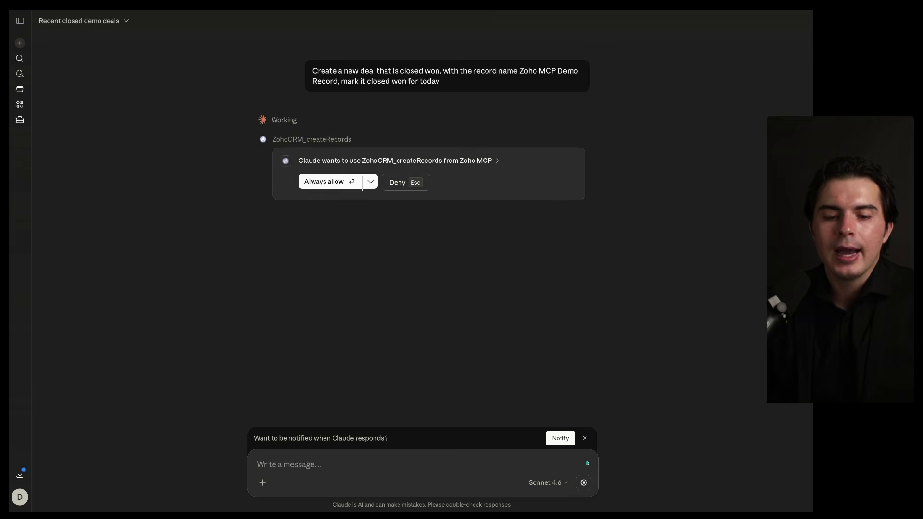
# Always allow the ZohoCRM_createRecords and ZohoCRM_getRecord tool requests from Zoho MCP and review the summary of the created deal
pyautogui.press('Return')
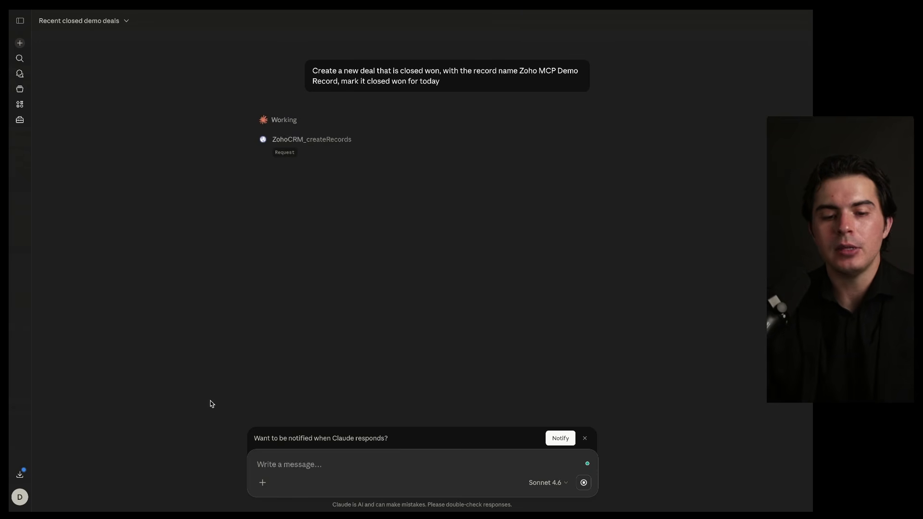
pyautogui.moveTo(270, 145); pyautogui.dragTo(363, 148)
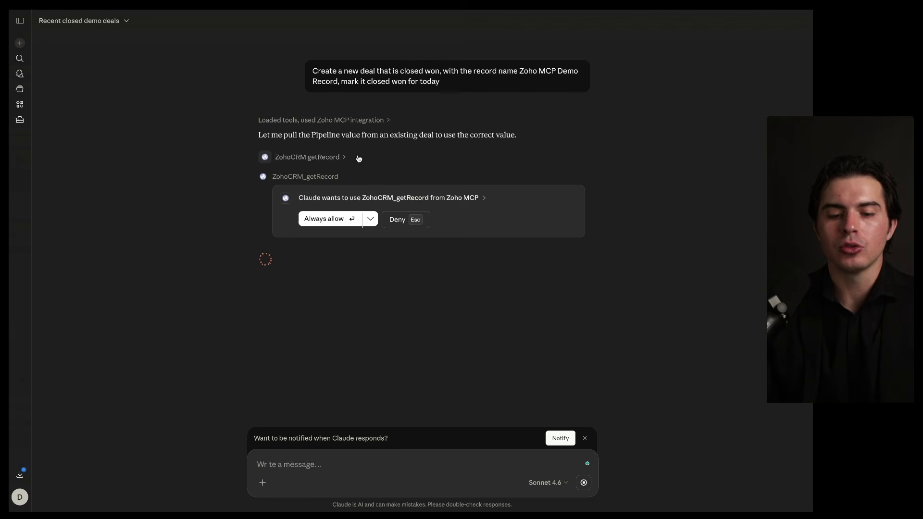
pyautogui.click(329, 218)
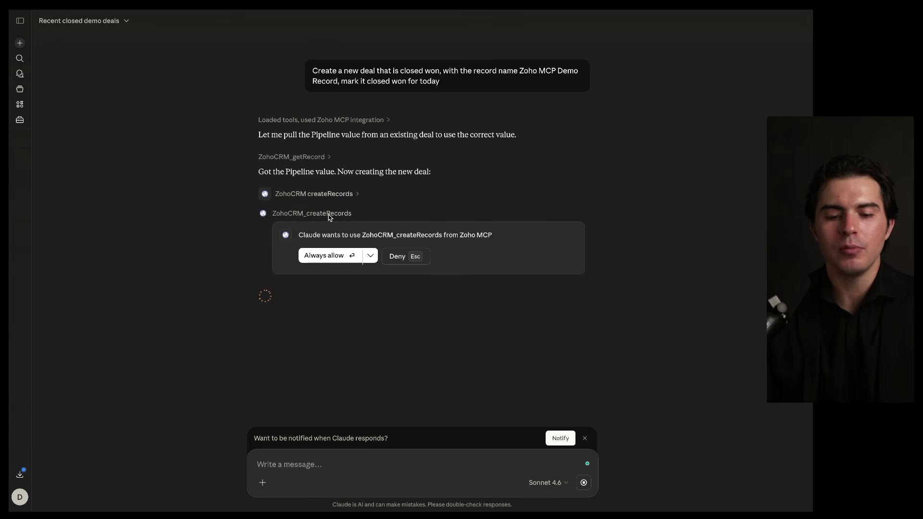
pyautogui.press('Return')
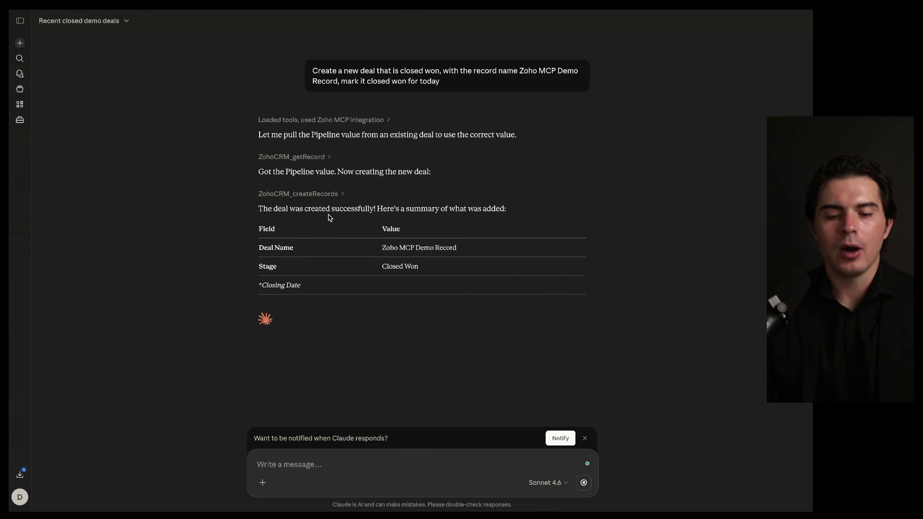
pyautogui.moveTo(384, 248); pyautogui.dragTo(486, 251)
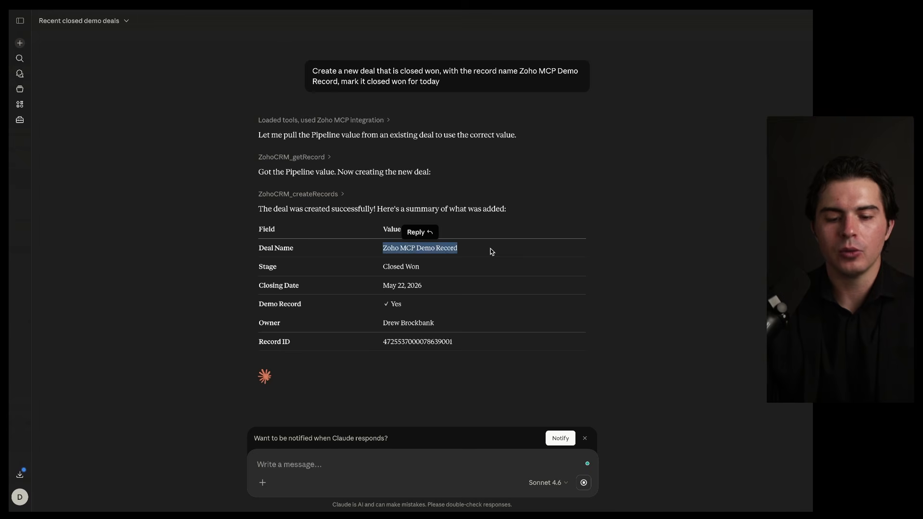
pyautogui.moveTo(378, 273)
pyautogui.mouseDown()
pyautogui.moveTo(417, 275)
pyautogui.moveTo(423, 292)
pyautogui.moveTo(404, 311)
pyautogui.mouseUp()
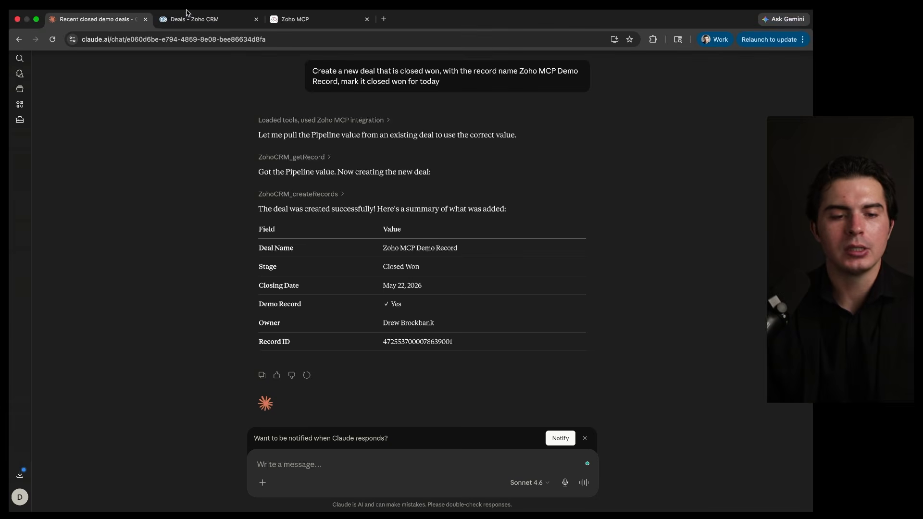
# Switch to Zoho CRM, refresh the Demo Deals board, review the Zoho MCP Demo Record deal's details, and return to the board
pyautogui.click(190, 19)
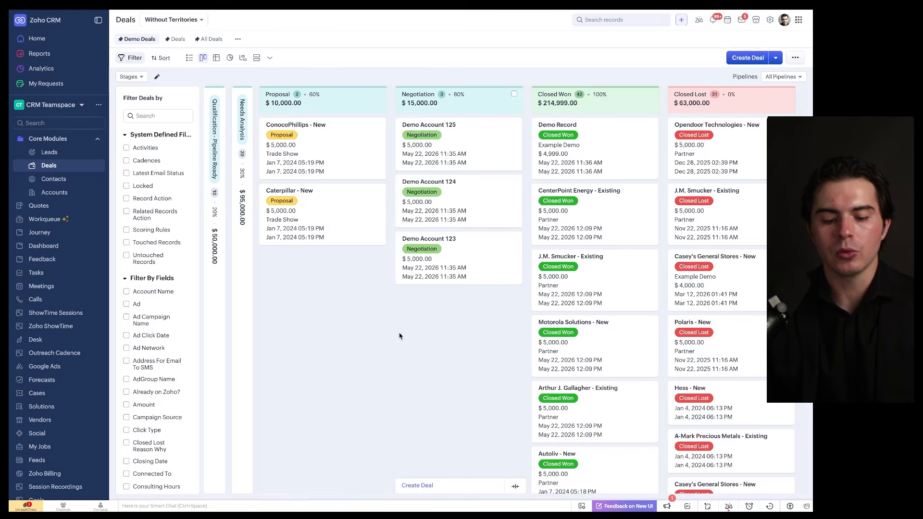
pyautogui.press('super+r')
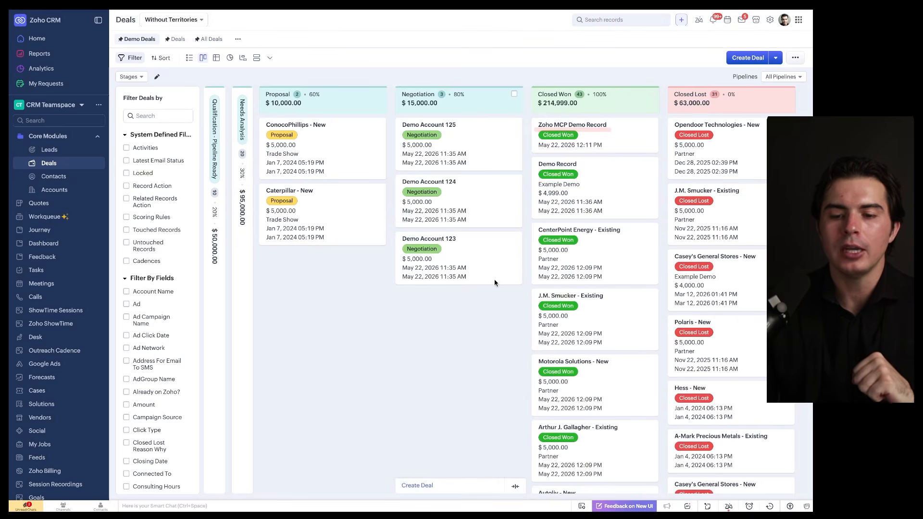
pyautogui.click(593, 126)
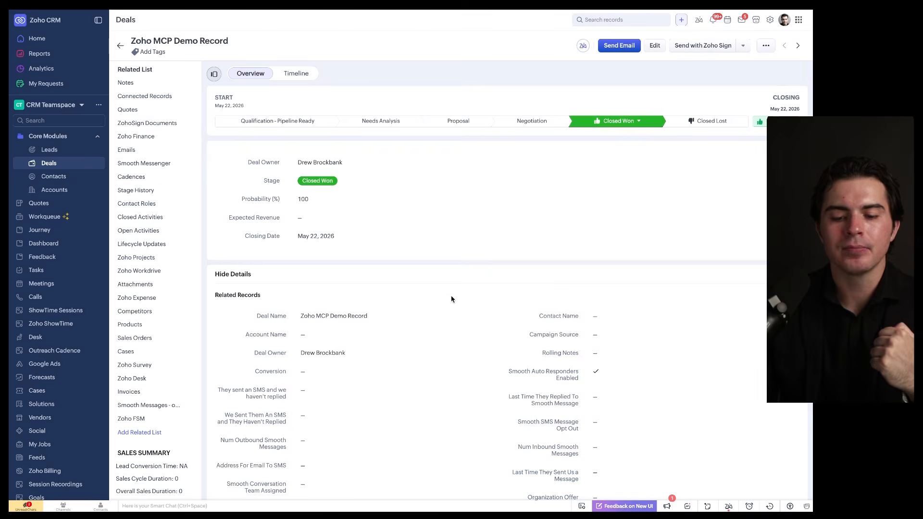
pyautogui.scroll(-5, 451, 300)
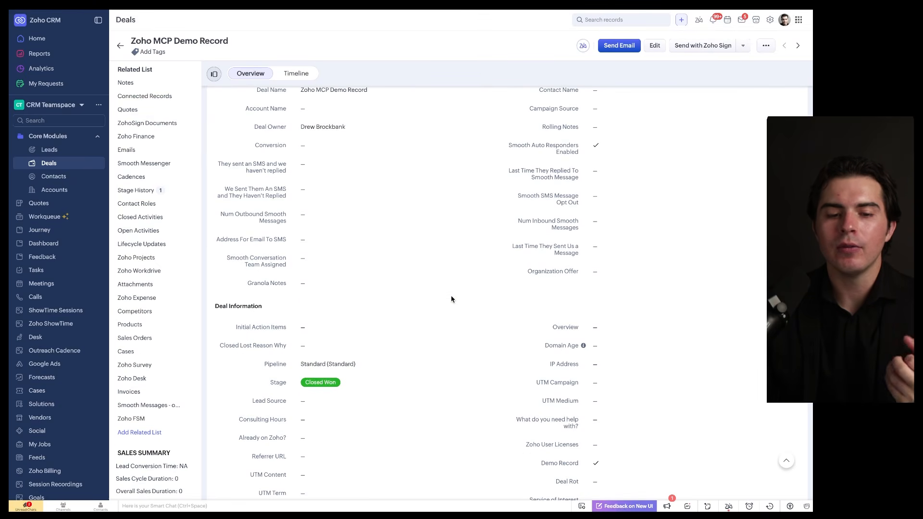
pyautogui.scroll(5, 451, 299)
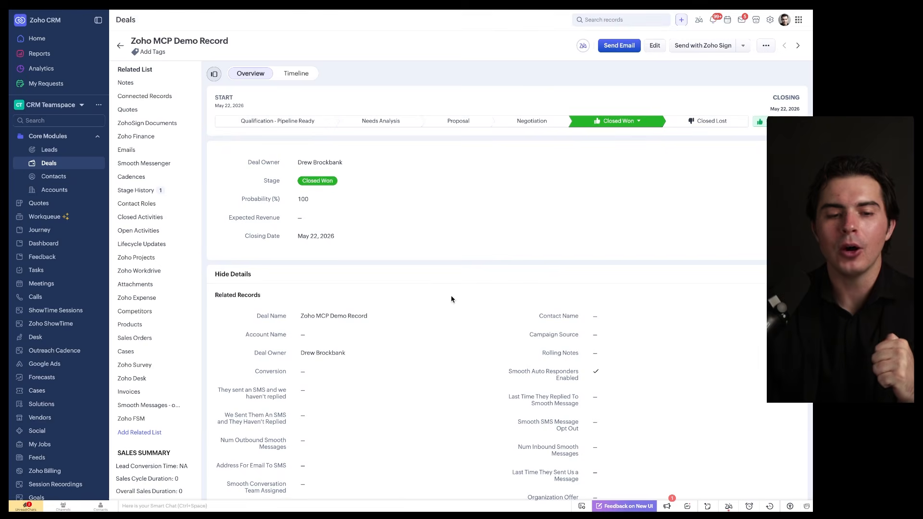
pyautogui.click(120, 45)
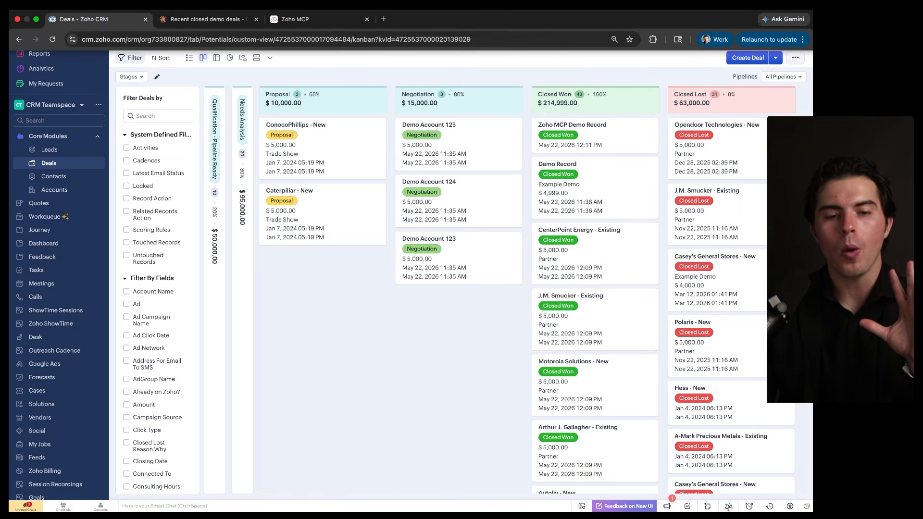
# Return to the Claude chat and review the deal creation request together with its tool calls and summary
pyautogui.click(212, 18)
pyautogui.scroll(5, 285, 188)
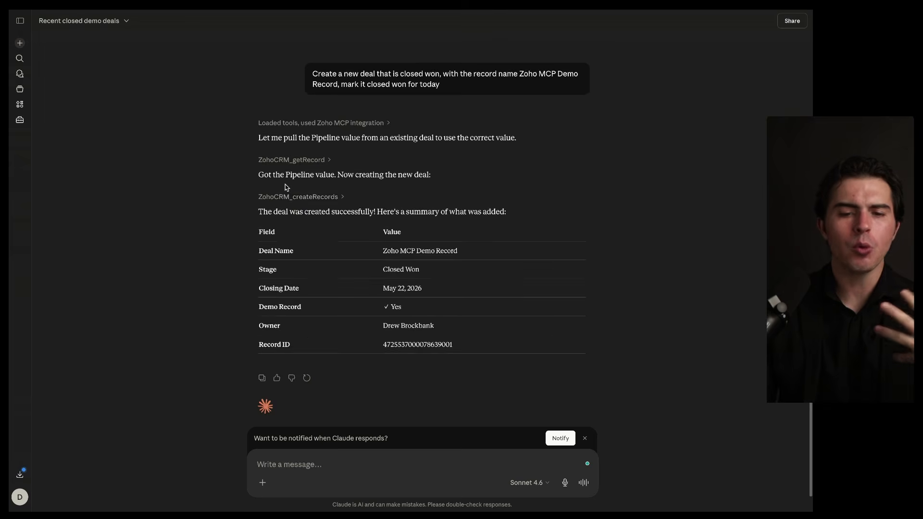
pyautogui.moveTo(574, 178); pyautogui.dragTo(495, 183)
pyautogui.scroll(-3, 494, 184)
pyautogui.moveTo(538, 157)
pyautogui.mouseDown()
pyautogui.moveTo(466, 156)
pyautogui.moveTo(427, 123)
pyautogui.mouseUp()
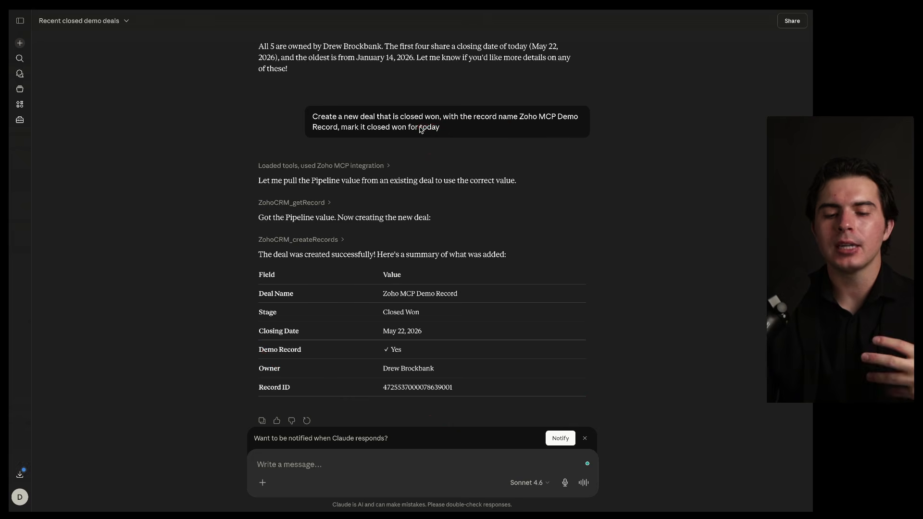
pyautogui.scroll(-1, 415, 176)
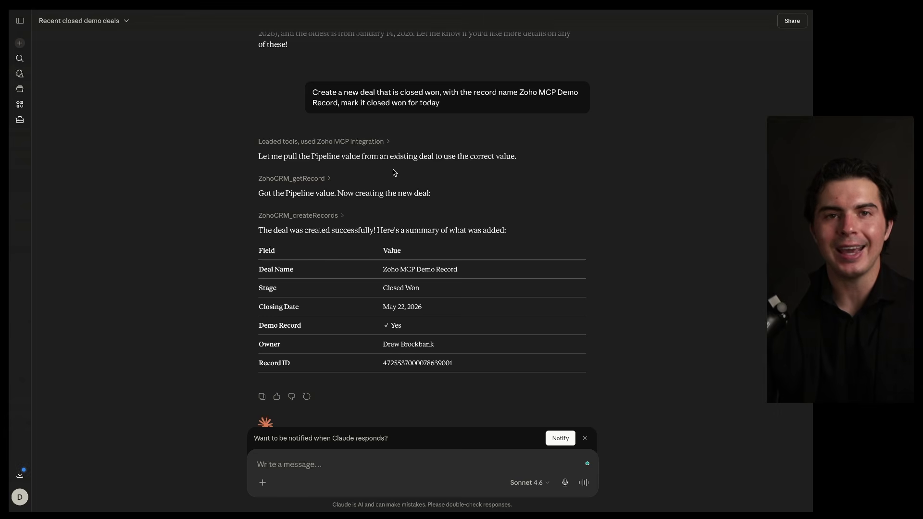
# Switch back to Zoho CRM and open the Zia Agents page in the setup by finding "agents"
pyautogui.click(82, 19)
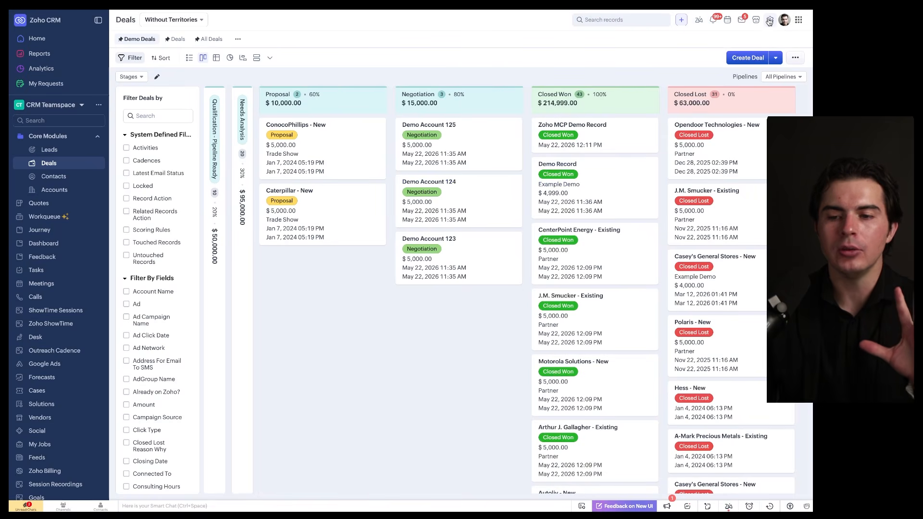
pyautogui.click(770, 20)
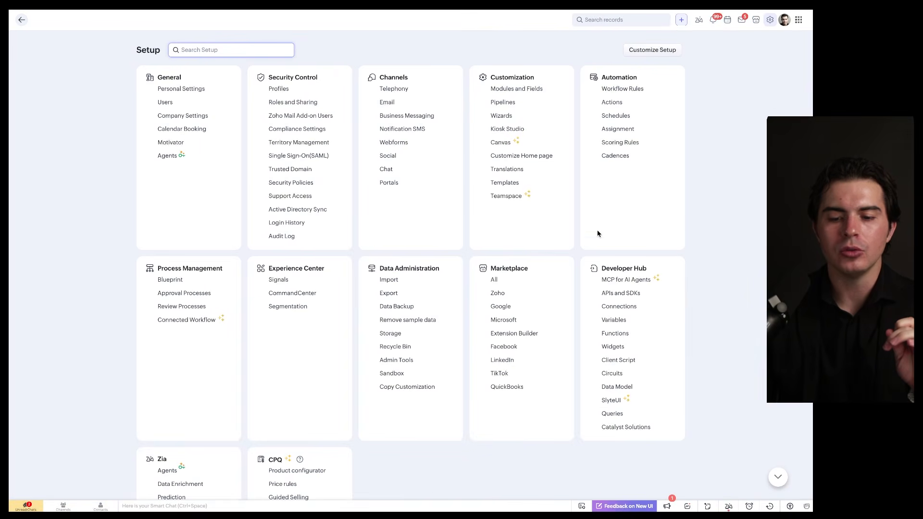
pyautogui.scroll(-1, 598, 230)
pyautogui.scroll(1, 597, 230)
pyautogui.press('super+f')
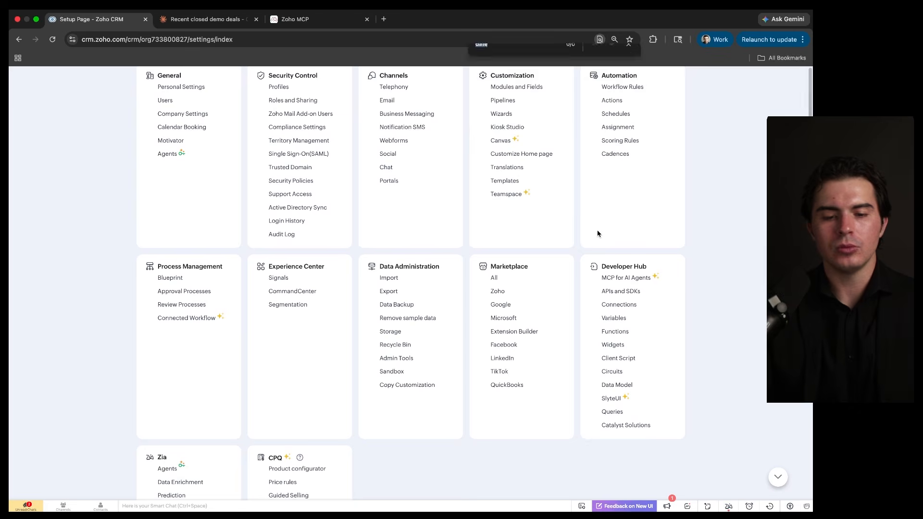
pyautogui.write('agents')
pyautogui.click(175, 160)
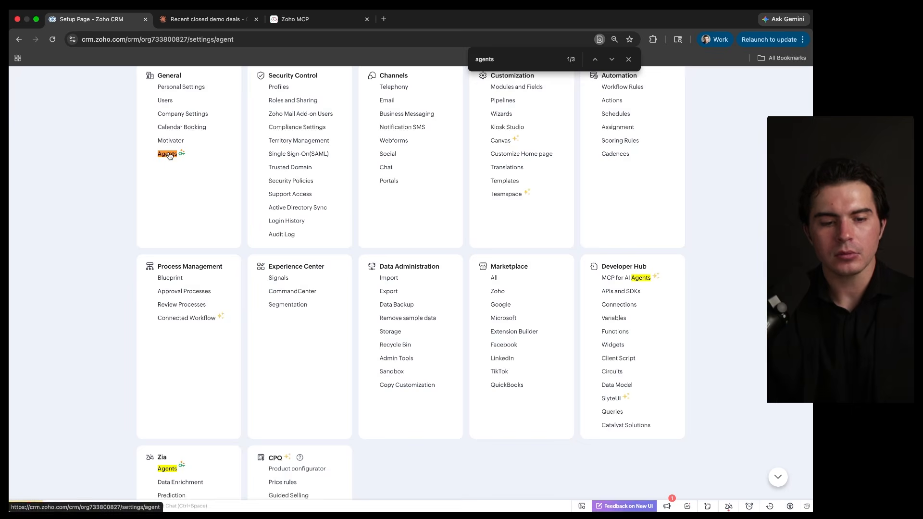
pyautogui.press('Escape')
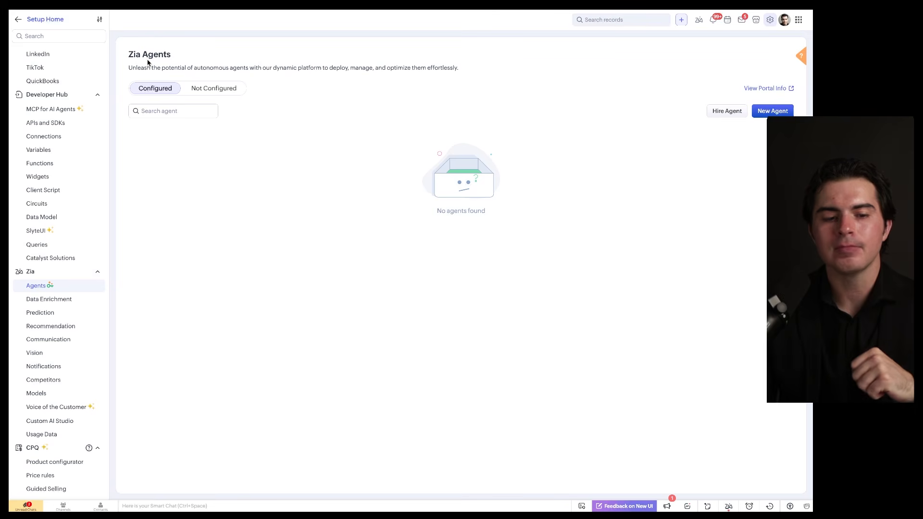
# Start a new Zia agent in Agent Studio, creating it from scratch
pyautogui.click(773, 111)
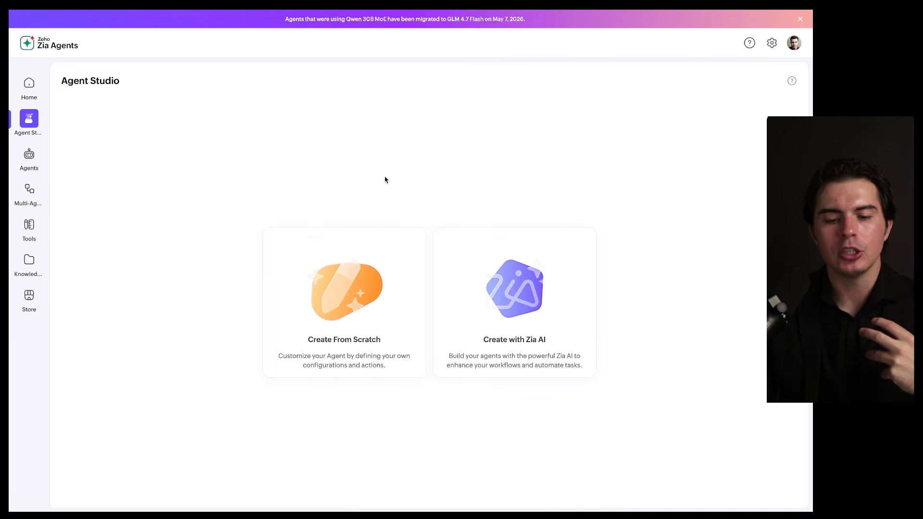
pyautogui.moveTo(598, 206)
pyautogui.mouseDown()
pyautogui.moveTo(491, 206)
pyautogui.moveTo(536, 213)
pyautogui.mouseUp()
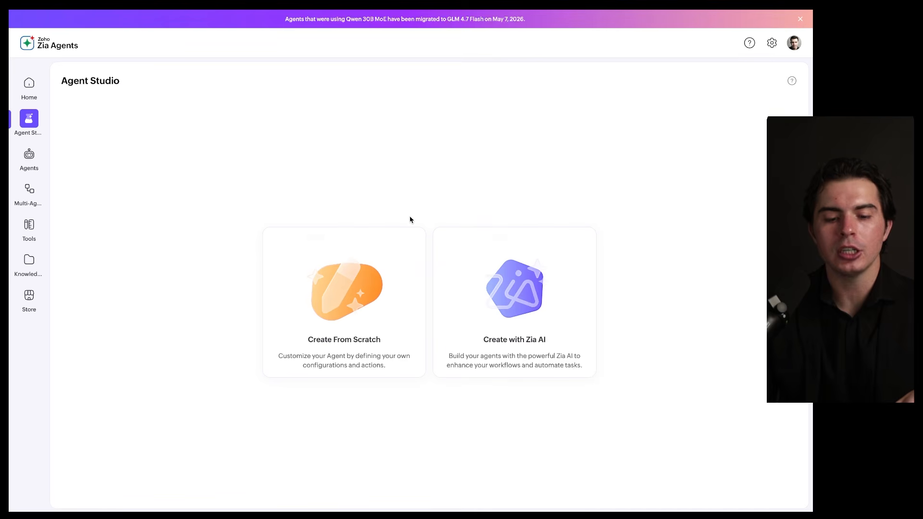
pyautogui.moveTo(415, 226); pyautogui.dragTo(341, 247)
pyautogui.click(334, 292)
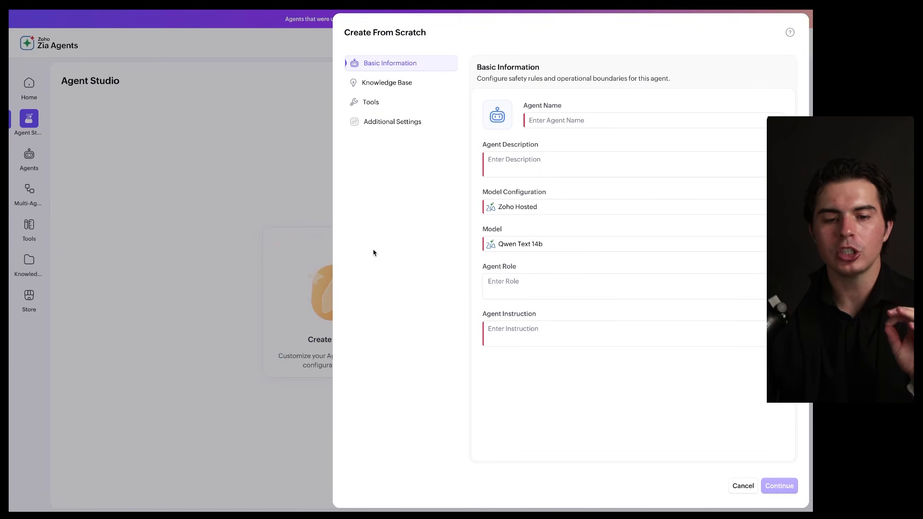
# Fill in the agent's basic information with "Demo" as its name, description and instruction
pyautogui.click(374, 105)
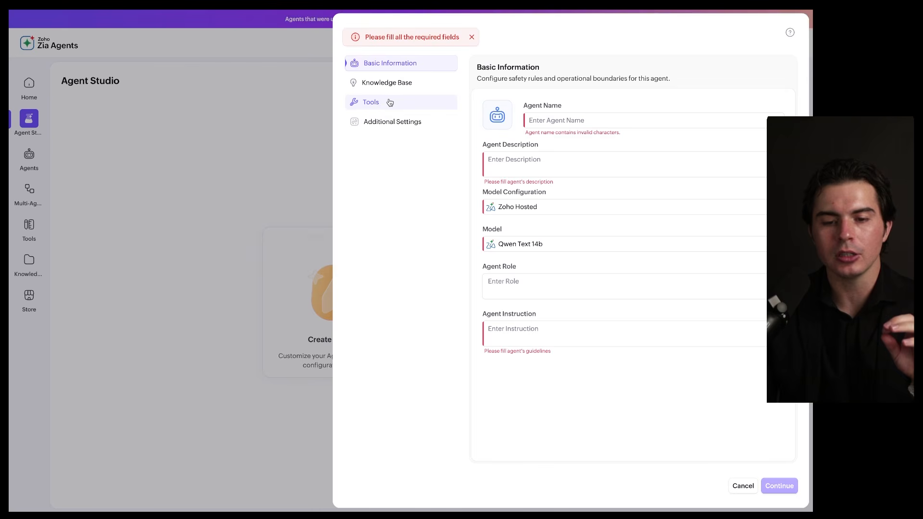
pyautogui.click(560, 119)
pyautogui.write('Demo')
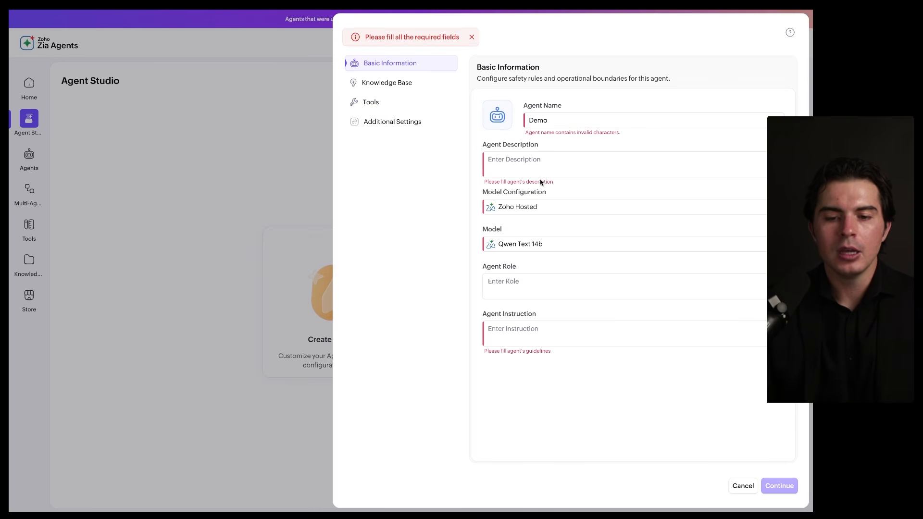
pyautogui.click(540, 173)
pyautogui.write('Demo')
pyautogui.click(525, 335)
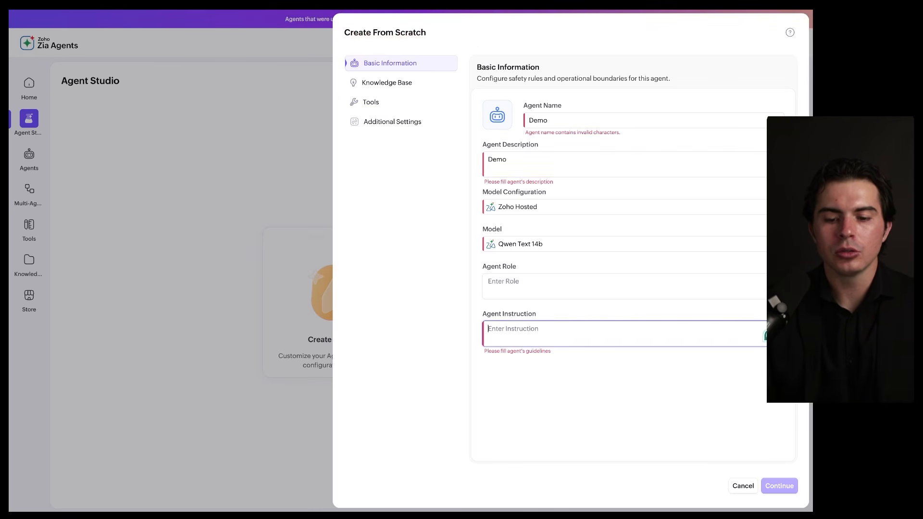
pyautogui.write('Demo')
pyautogui.click(524, 391)
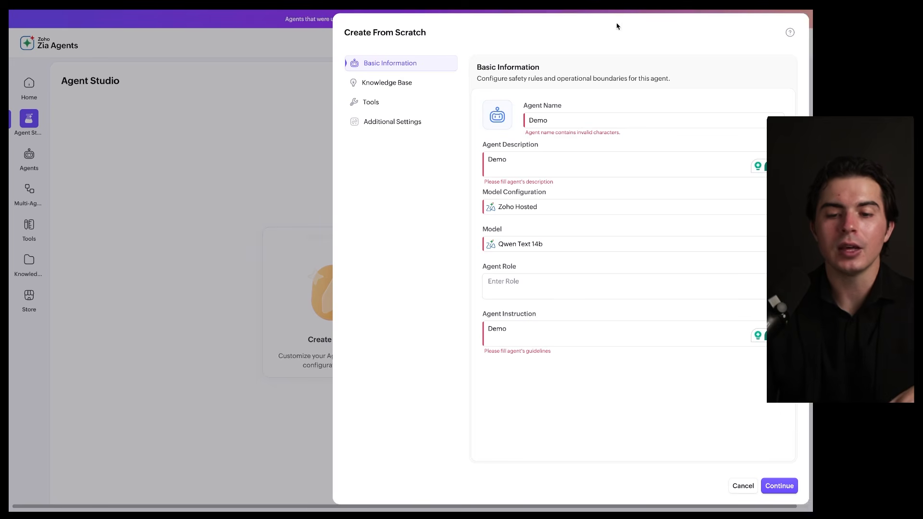
pyautogui.moveTo(677, 43)
pyautogui.mouseDown()
pyautogui.moveTo(528, 42)
pyautogui.moveTo(534, 94)
pyautogui.mouseUp()
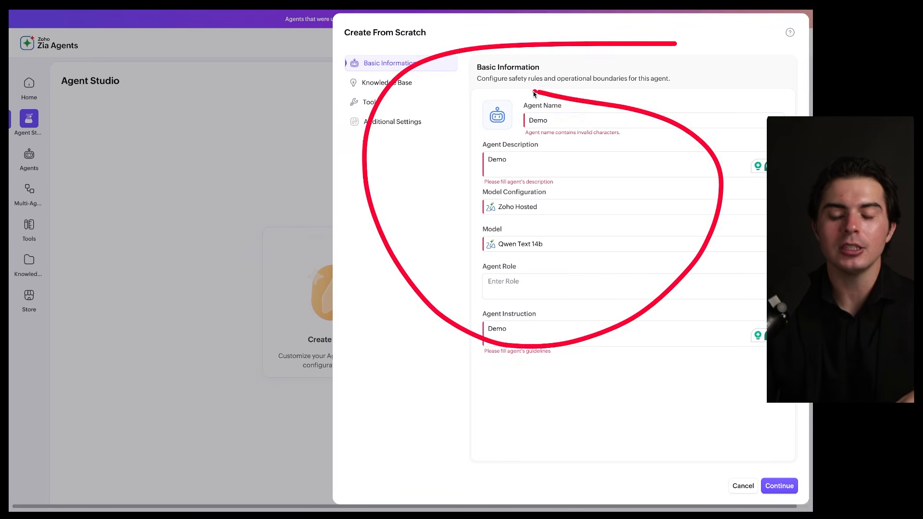
# Connect the sop-template and SOPs New PDF documents to the agent as its knowledge base
pyautogui.click(438, 82)
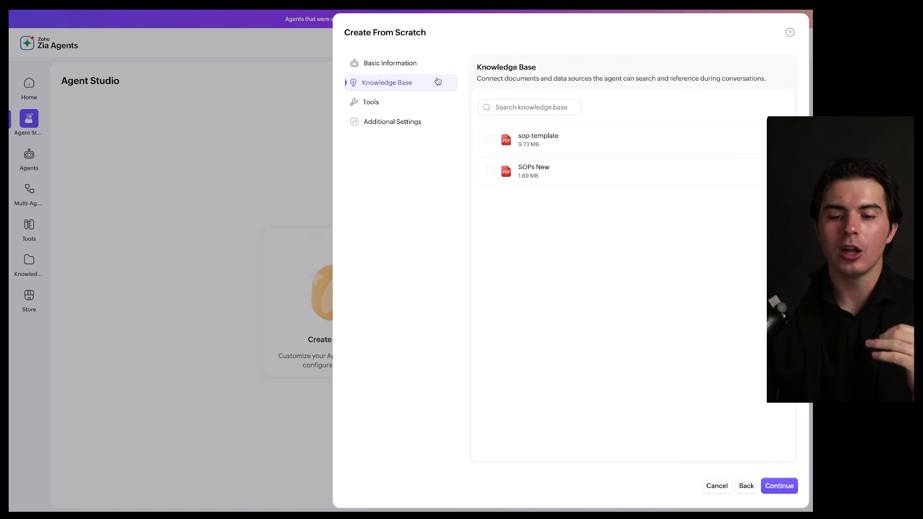
pyautogui.click(490, 139)
pyautogui.click(490, 171)
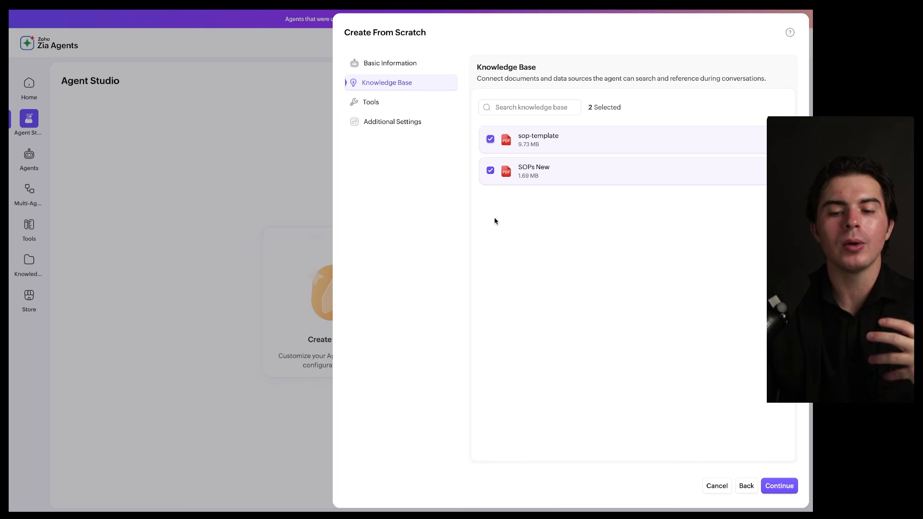
# Go to the new agent's tools section and start adding tools
pyautogui.moveTo(564, 127)
pyautogui.mouseDown()
pyautogui.moveTo(498, 132)
pyautogui.moveTo(543, 129)
pyautogui.mouseUp()
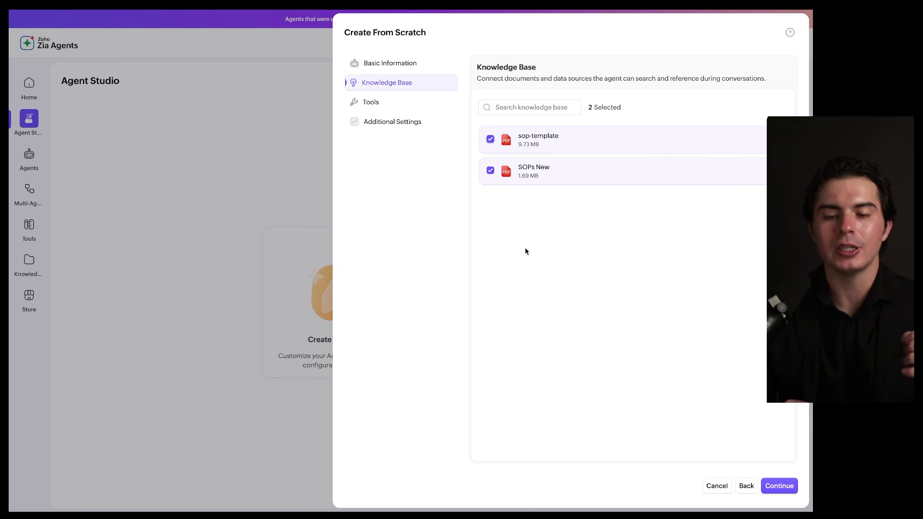
pyautogui.click(411, 107)
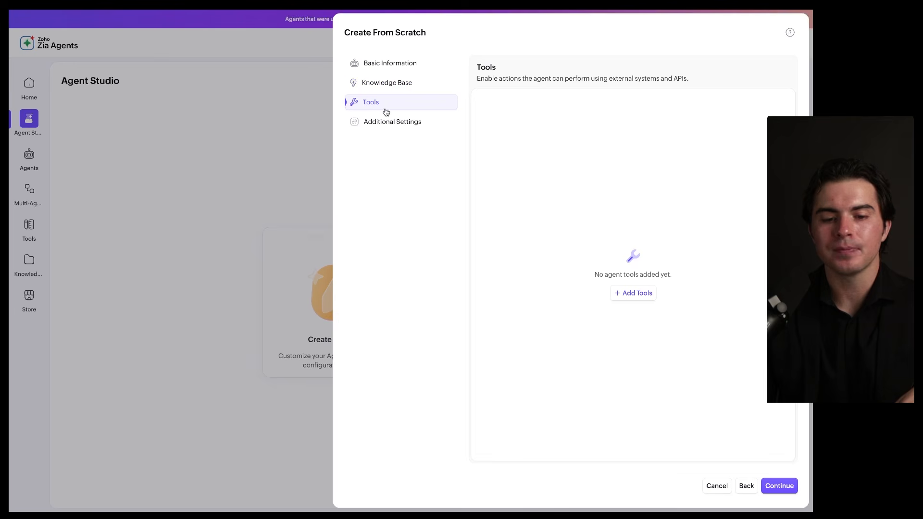
pyautogui.moveTo(399, 92)
pyautogui.mouseDown()
pyautogui.moveTo(351, 96)
pyautogui.moveTo(419, 99)
pyautogui.mouseUp()
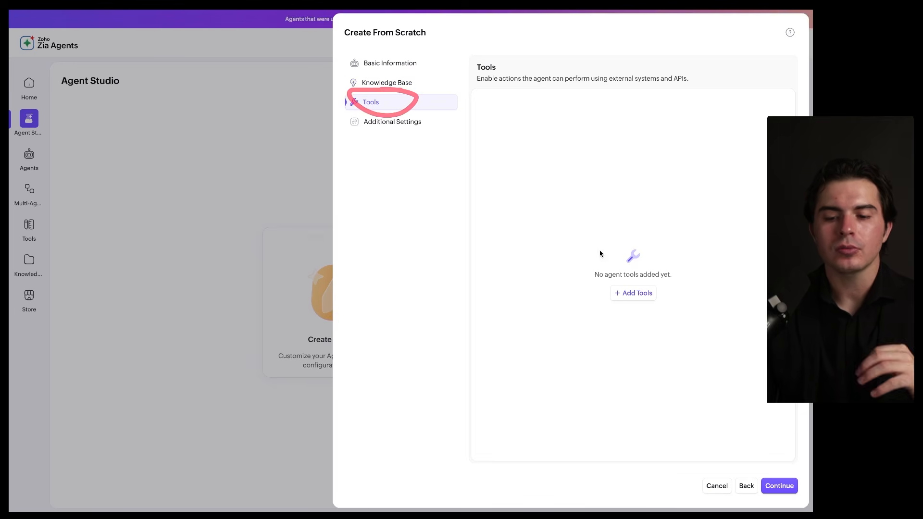
pyautogui.click(630, 293)
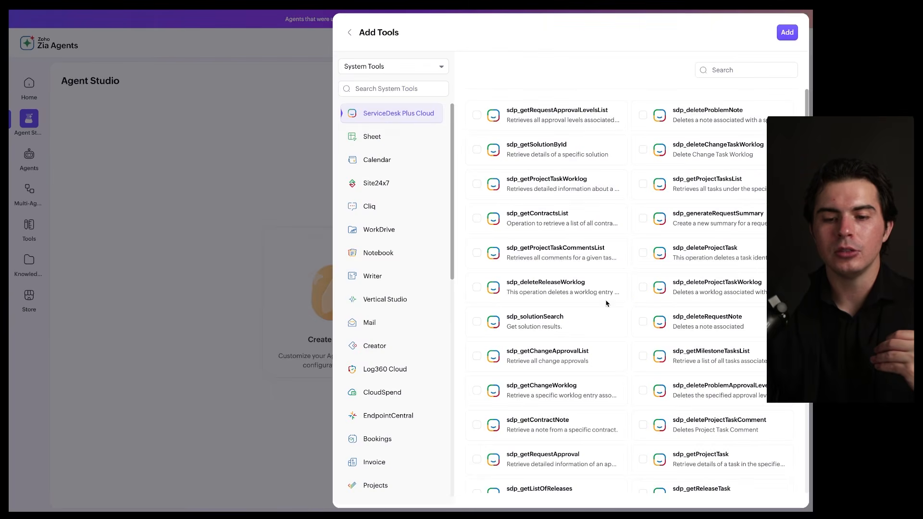
# Browse the system tool categories that can be added to the agent, from ServiceDesk Plus Cloud through CRM
pyautogui.scroll(-2, 606, 303)
pyautogui.scroll(-5, 392, 326)
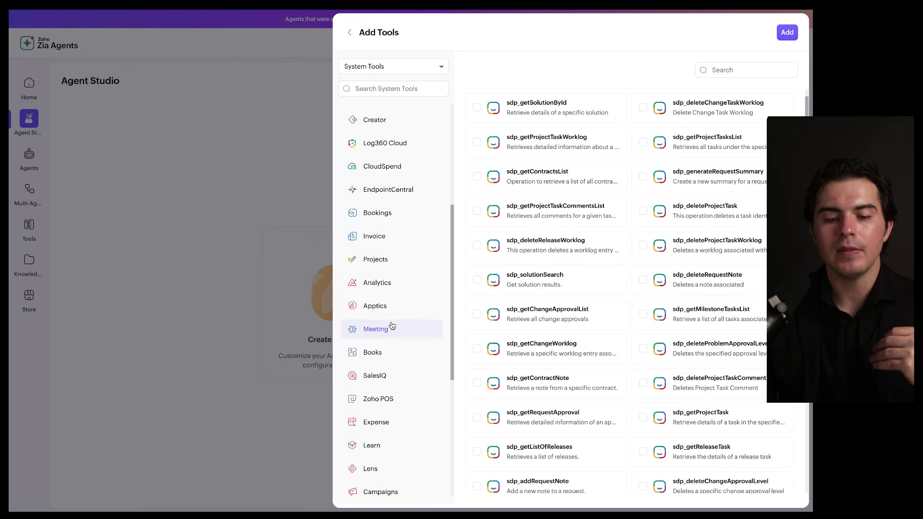
pyautogui.scroll(-5, 392, 326)
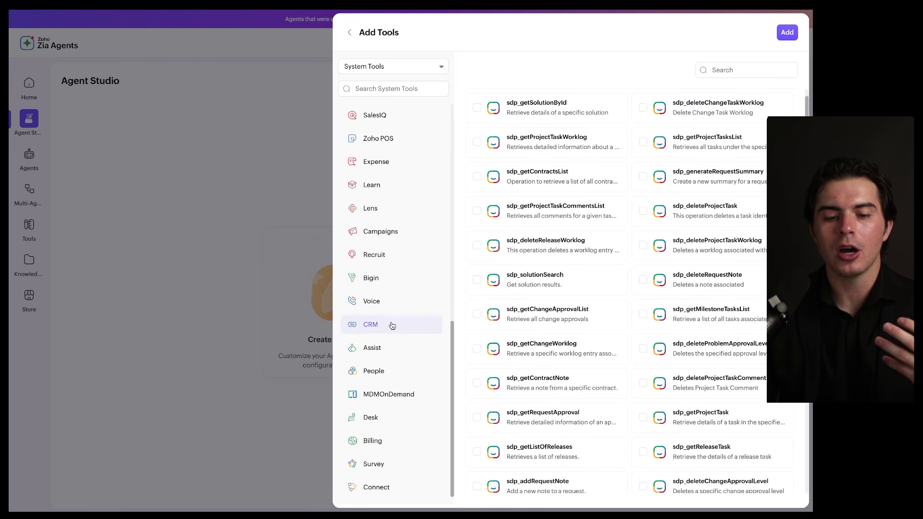
pyautogui.scroll(10, 392, 326)
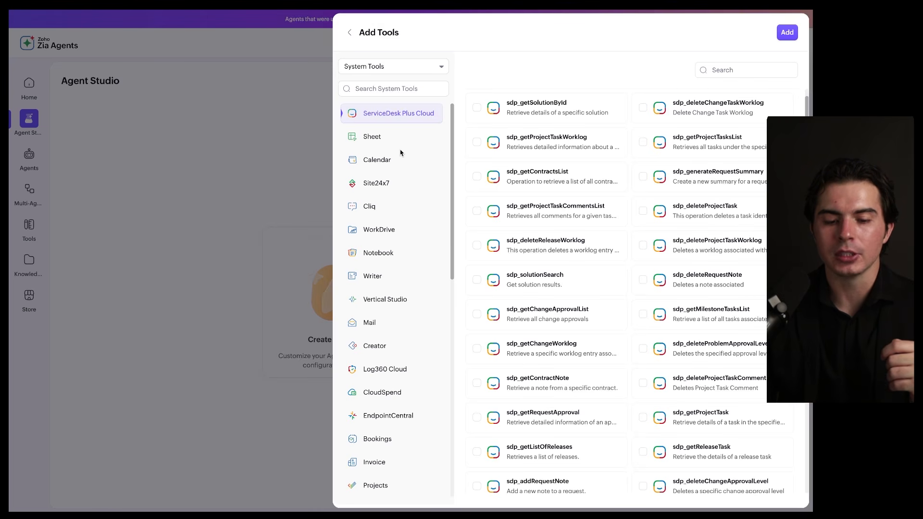
pyautogui.scroll(-2, 400, 153)
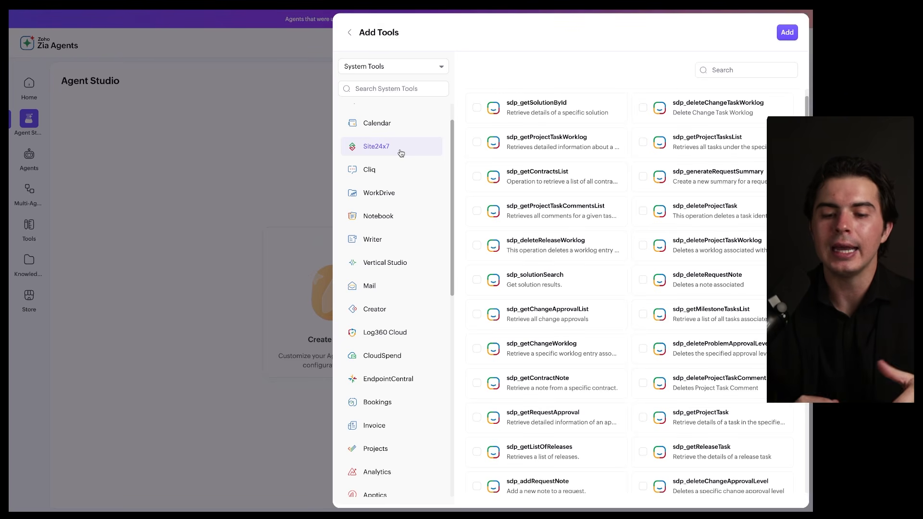
pyautogui.scroll(-1, 398, 195)
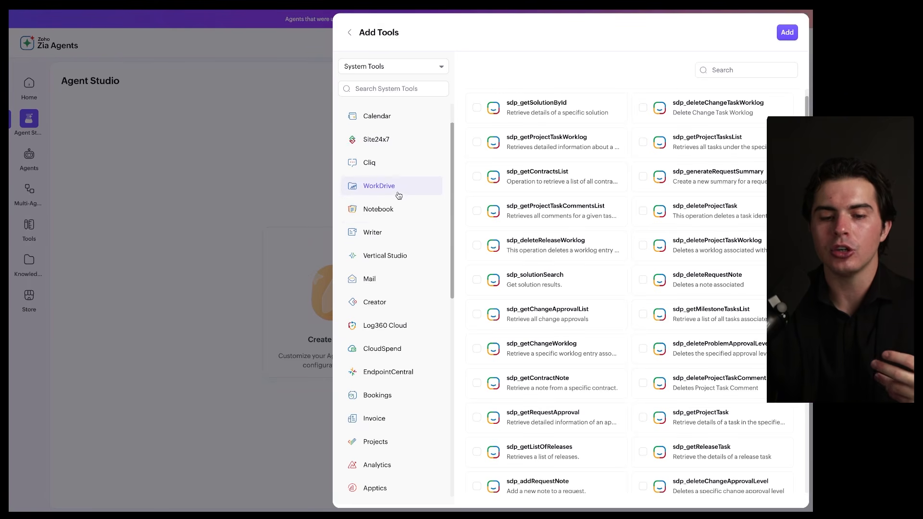
pyautogui.scroll(2, 398, 194)
pyautogui.scroll(-20, 512, 127)
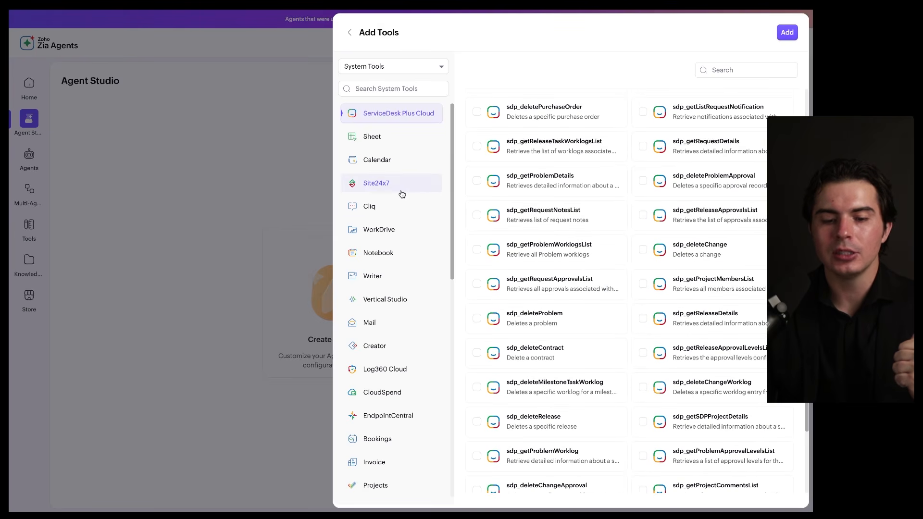
pyautogui.scroll(-6, 398, 211)
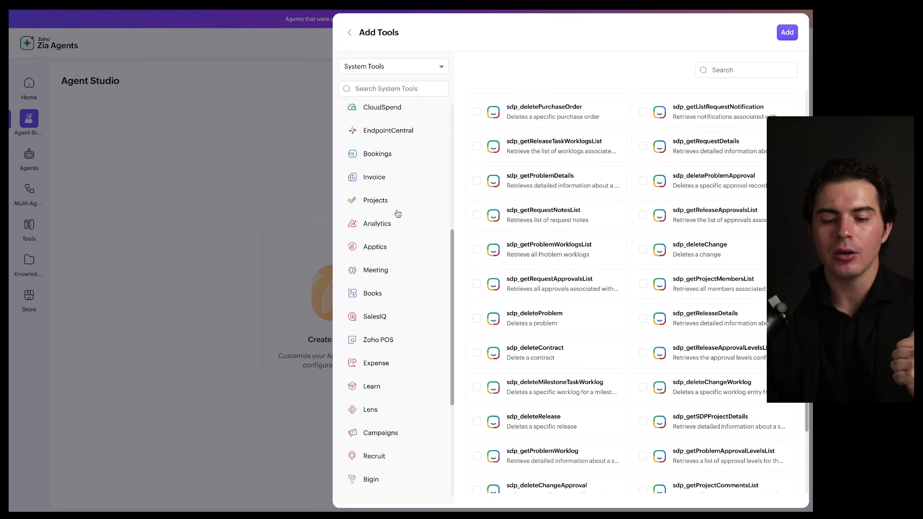
# Find the "crm" category among the system tools and list its tools
pyautogui.click(382, 90)
pyautogui.write('crm')
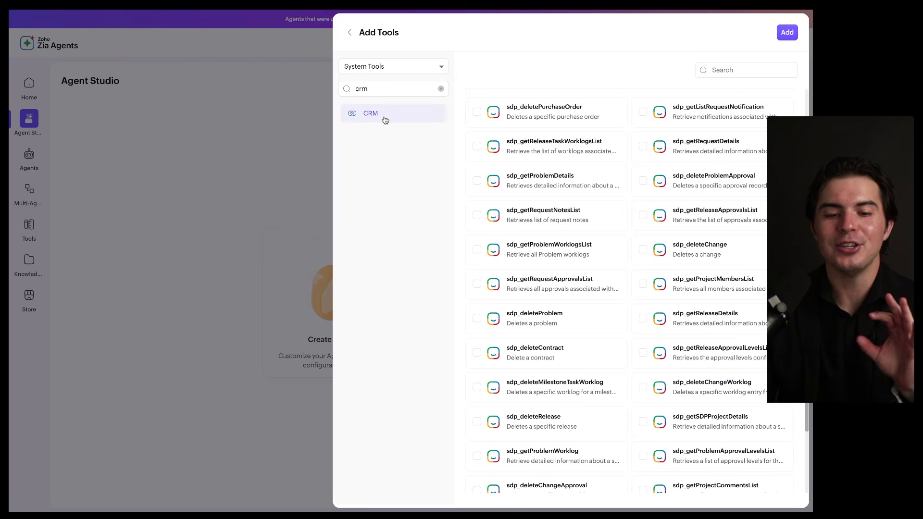
pyautogui.click(385, 119)
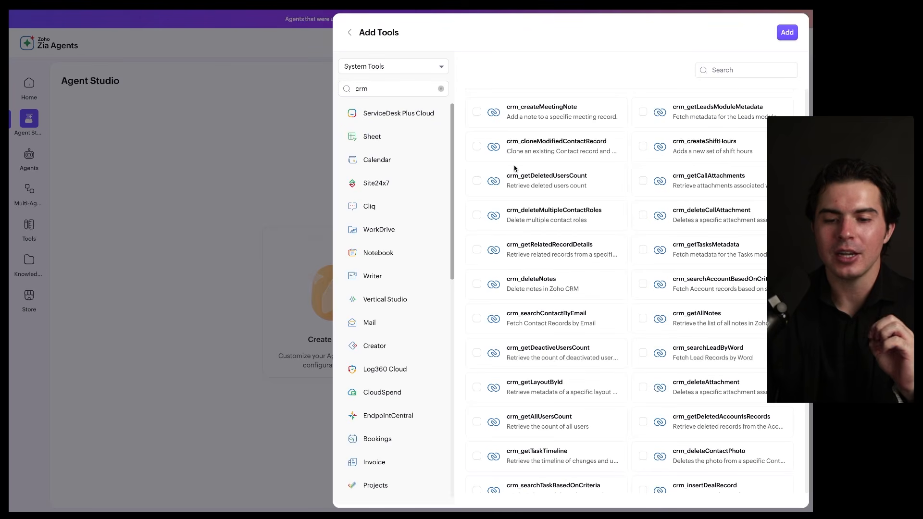
# Look up the CRM tools matching "search" with "record" in their text, and those matching "create task"
pyautogui.click(739, 70)
pyautogui.write('search')
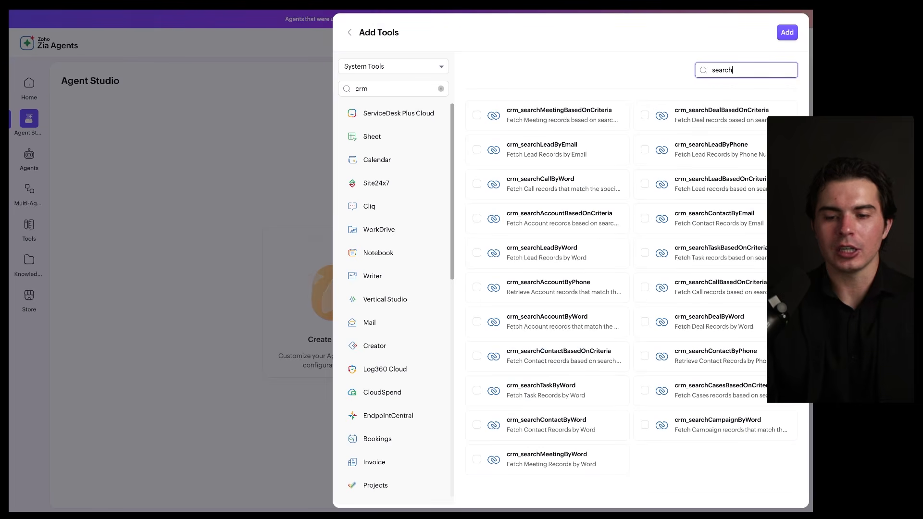
pyautogui.press('super+f')
pyautogui.write('record')
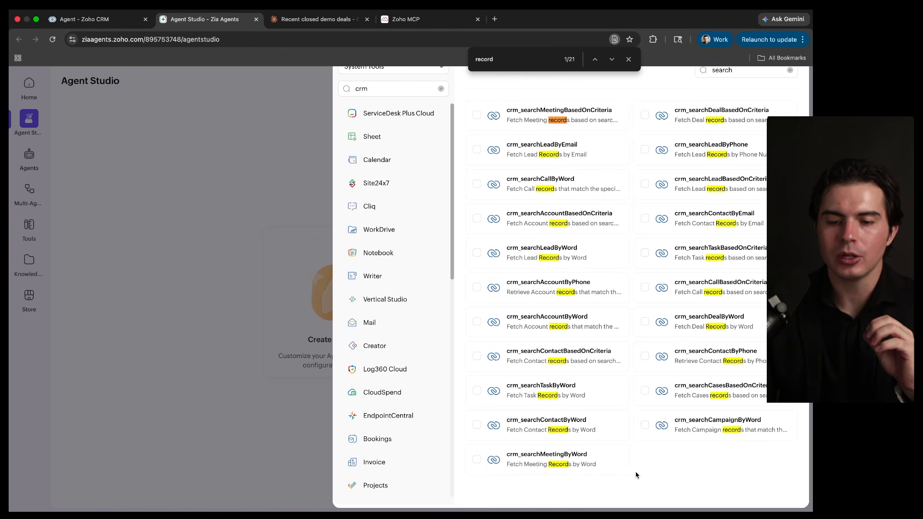
pyautogui.press('Escape')
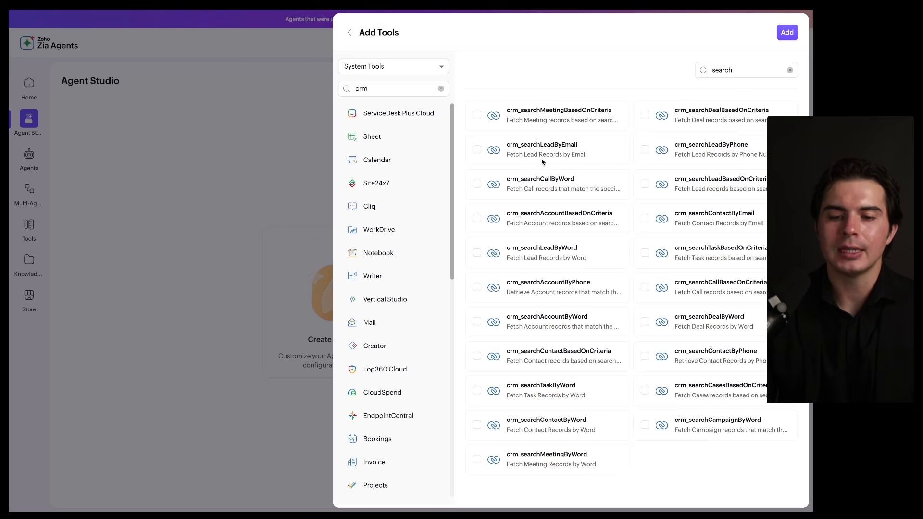
pyautogui.doubleClick(718, 71)
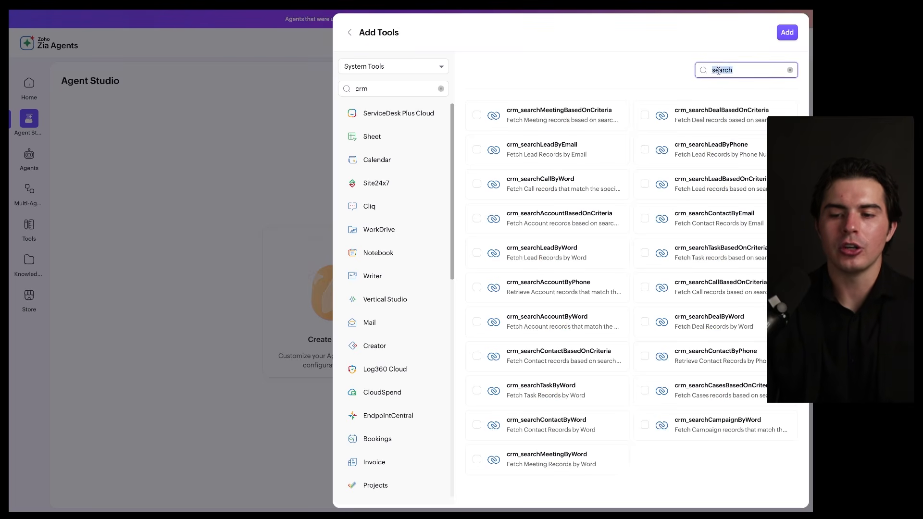
pyautogui.write('create task')
pyautogui.press('super+BackSpace')
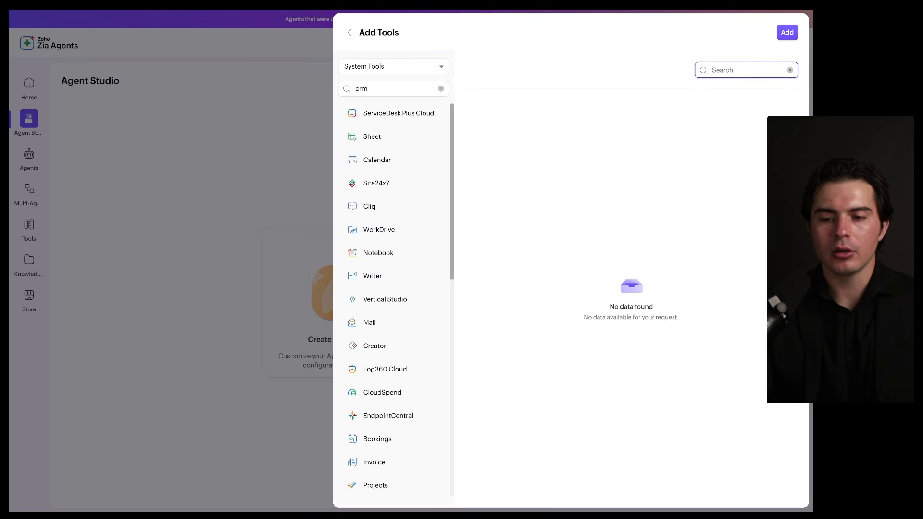
# Search the CRM tools for "create" and add crm_createTaskNote to the agent
pyautogui.write('create')
pyautogui.press('super+f')
pyautogui.write('create')
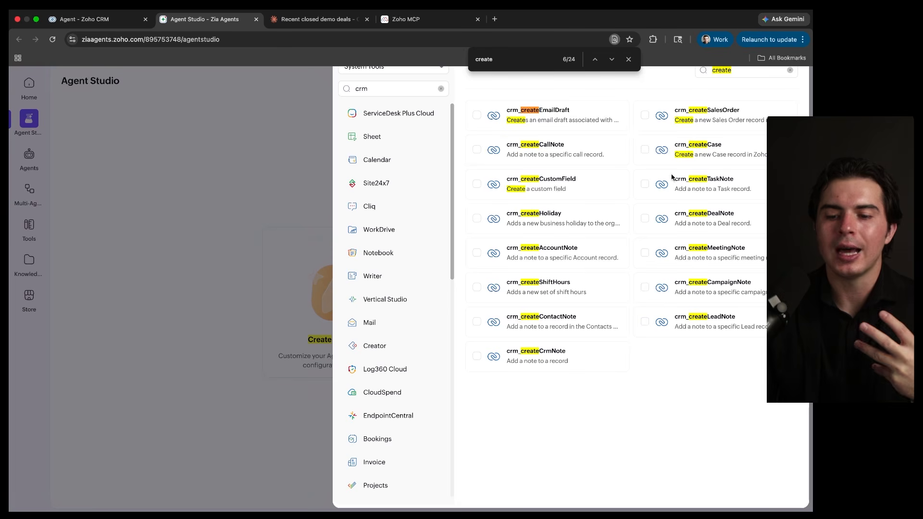
pyautogui.click(645, 184)
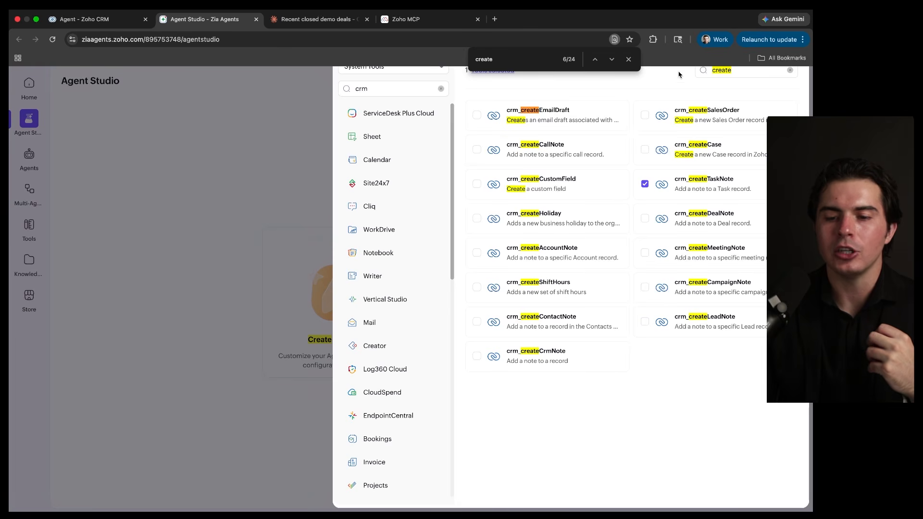
pyautogui.press('Escape')
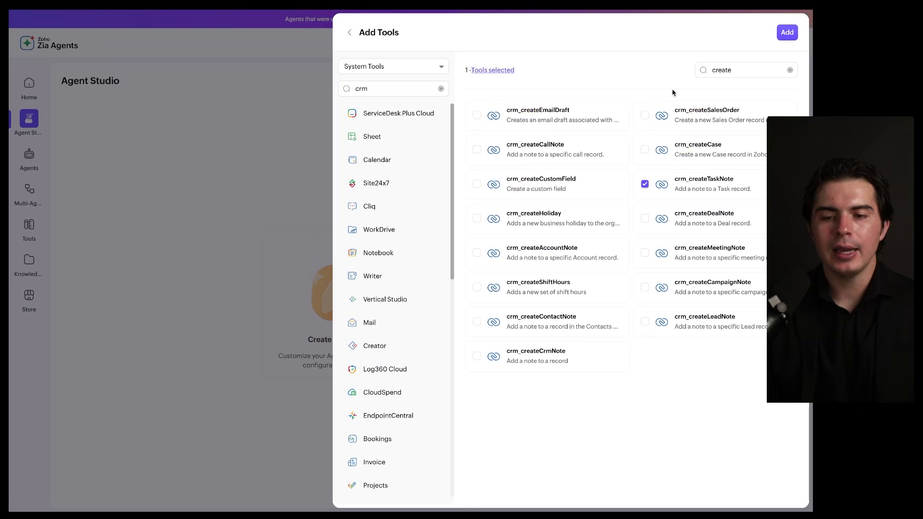
pyautogui.click(786, 33)
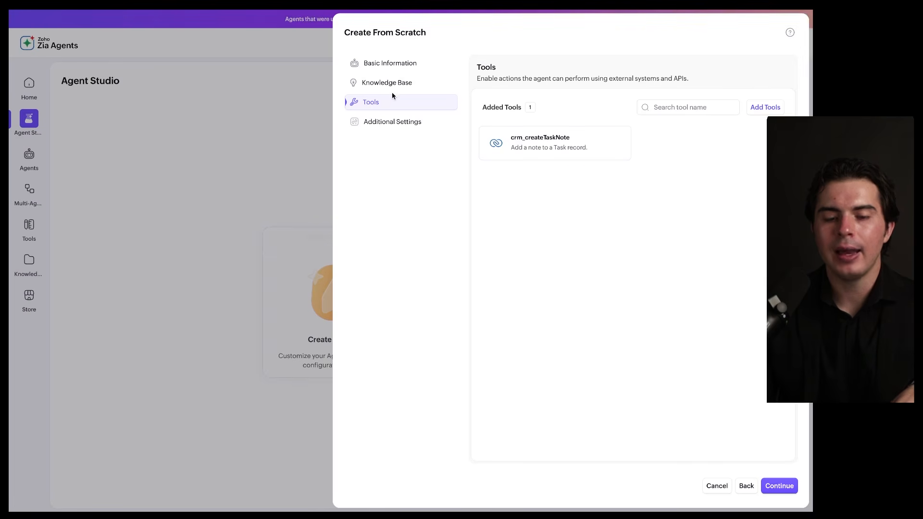
# Go to the agent's additional settings with the guardrails and create the Demo agent
pyautogui.click(422, 127)
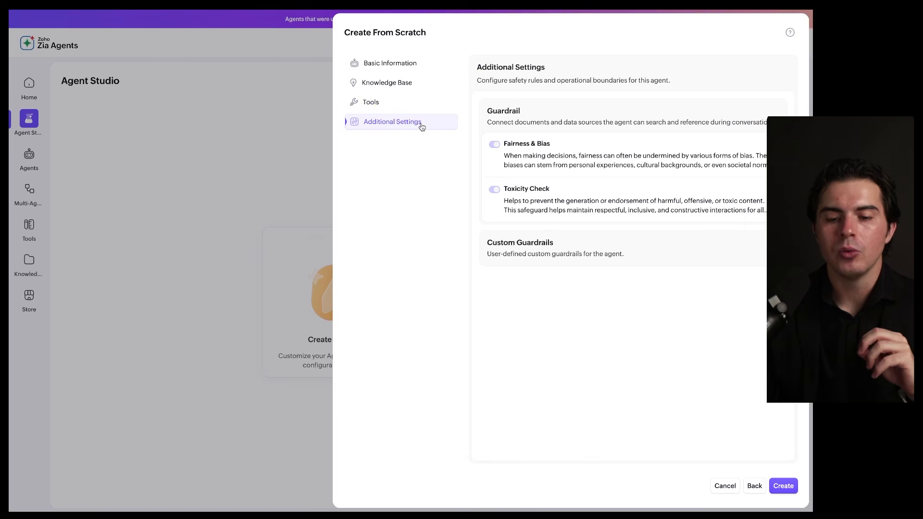
pyautogui.click(781, 482)
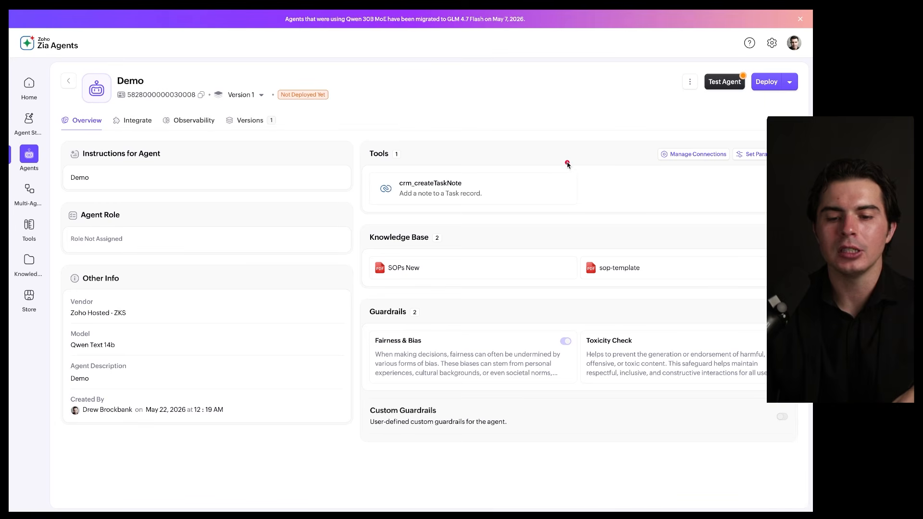
pyautogui.moveTo(580, 162)
pyautogui.mouseDown()
pyautogui.moveTo(402, 147)
pyautogui.moveTo(582, 189)
pyautogui.moveTo(510, 153)
pyautogui.moveTo(446, 160)
pyautogui.mouseUp()
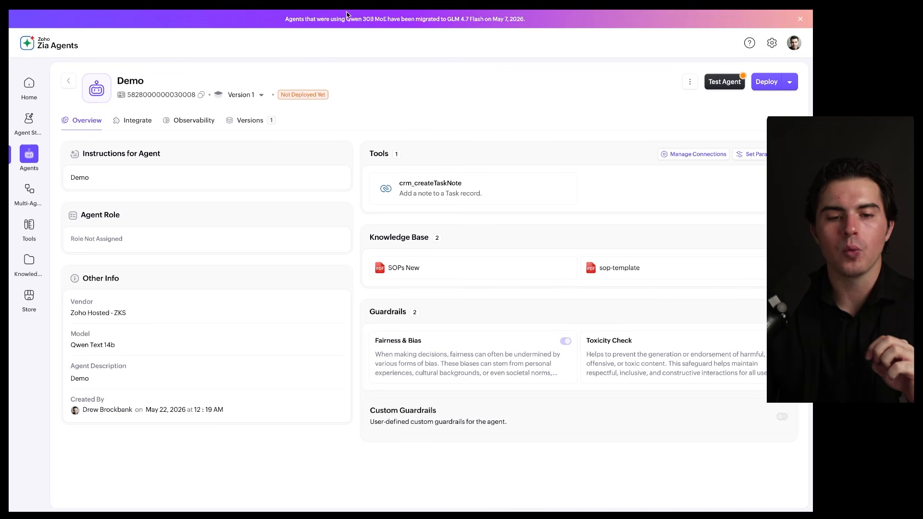
# Switch back to Zoho CRM and open the MCP for AI Agents page in the setup by finding "agent"
pyautogui.moveTo(347, 14)
pyautogui.click(123, 22)
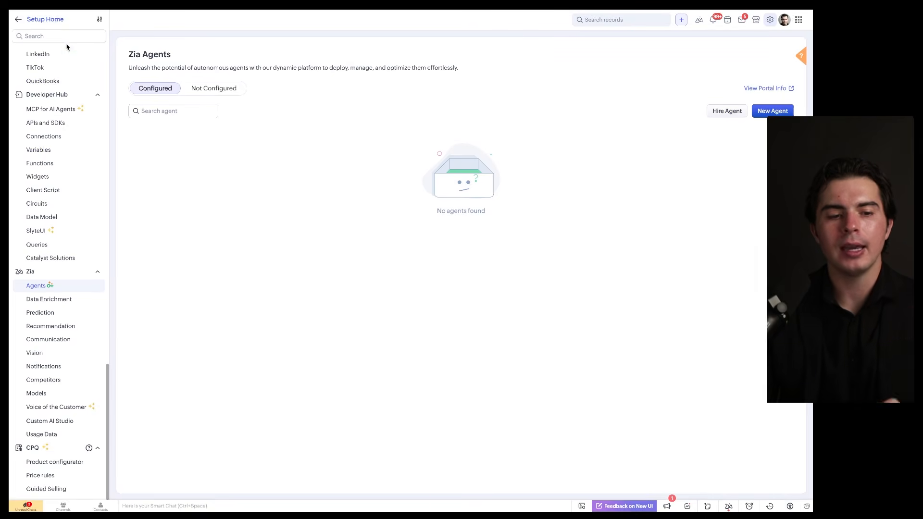
pyautogui.click(67, 36)
pyautogui.write('agent')
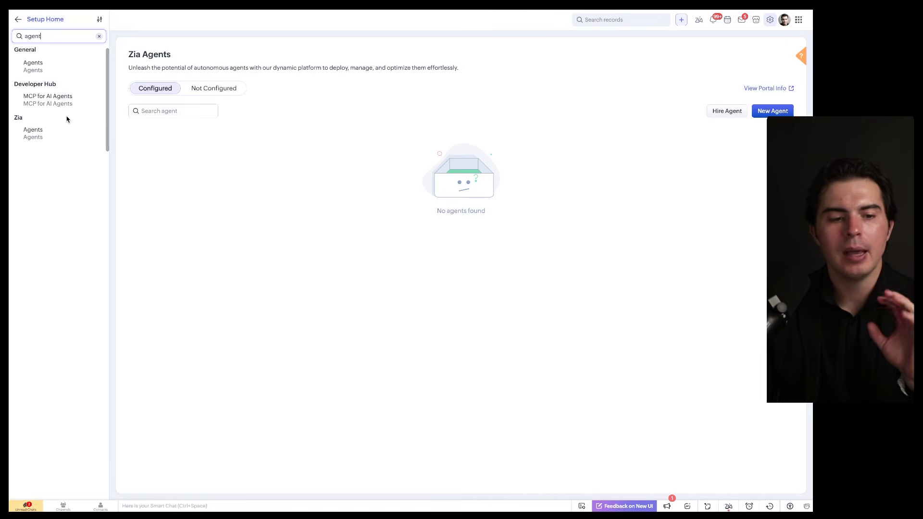
pyautogui.click(68, 106)
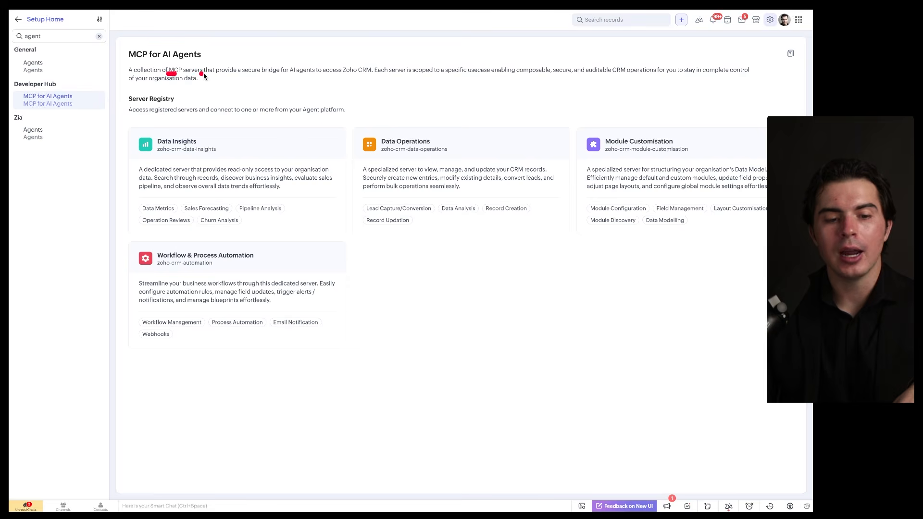
pyautogui.moveTo(203, 73); pyautogui.dragTo(213, 73)
pyautogui.moveTo(400, 110); pyautogui.dragTo(232, 117)
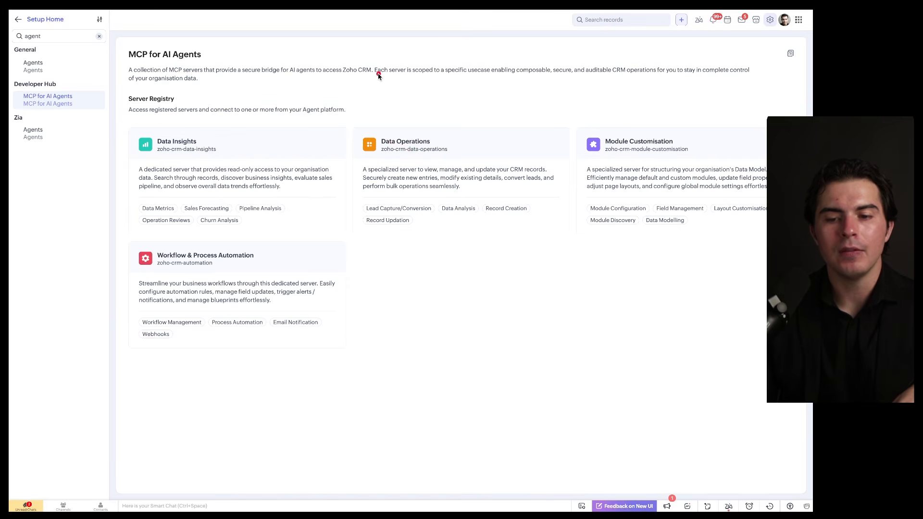
# Open the Data Insights server, review the agent platforms it can connect to, and return to the server registry
pyautogui.click(232, 147)
pyautogui.moveTo(292, 135)
pyautogui.mouseDown()
pyautogui.moveTo(214, 137)
pyautogui.moveTo(332, 139)
pyautogui.mouseUp()
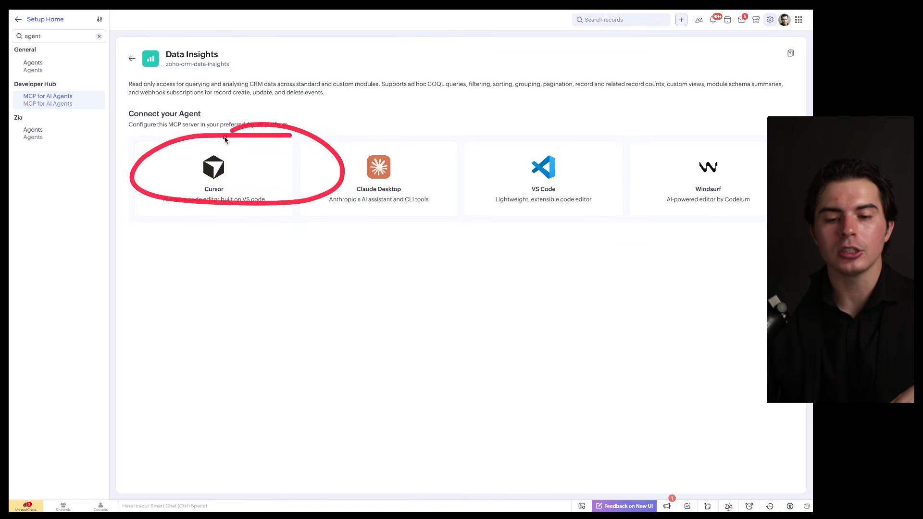
pyautogui.moveTo(446, 139)
pyautogui.mouseDown()
pyautogui.moveTo(491, 189)
pyautogui.moveTo(466, 133)
pyautogui.mouseUp()
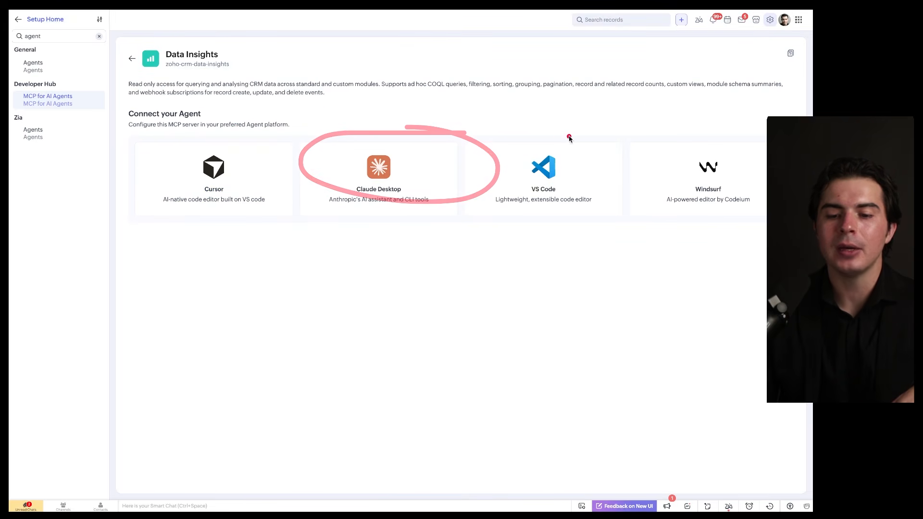
pyautogui.moveTo(569, 138); pyautogui.dragTo(563, 150)
pyautogui.moveTo(659, 133); pyautogui.dragTo(725, 117)
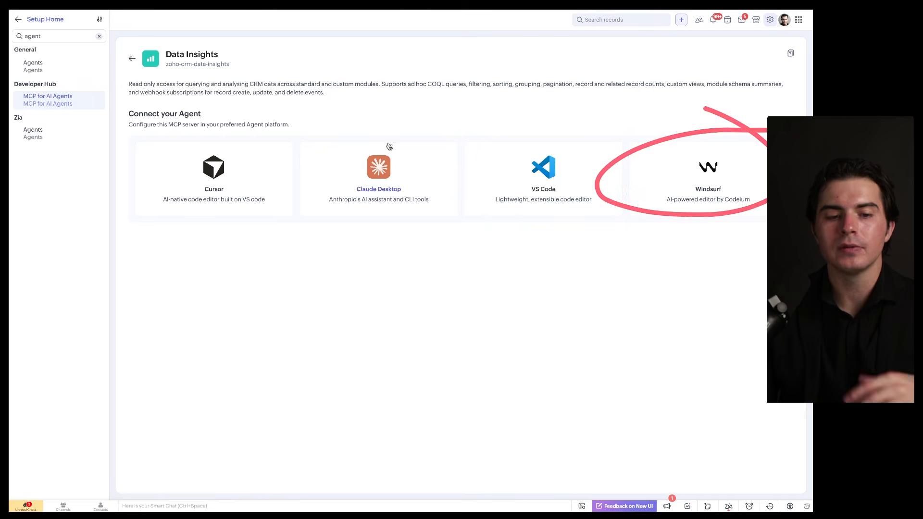
pyautogui.click(131, 59)
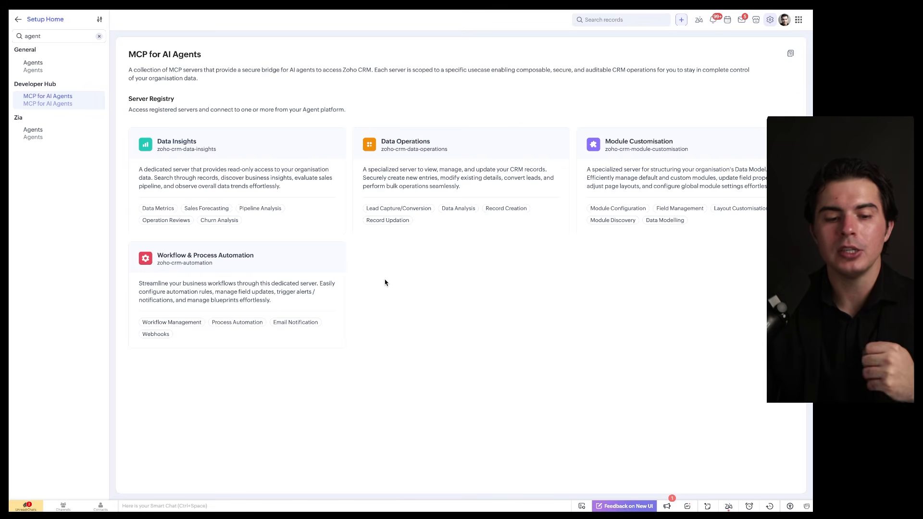
# Examine the registered MCP servers, view the Data Operations server's connection options, and return to the Zia Agents page
pyautogui.moveTo(727, 90)
pyautogui.mouseDown()
pyautogui.moveTo(677, 248)
pyautogui.moveTo(504, 99)
pyautogui.mouseUp()
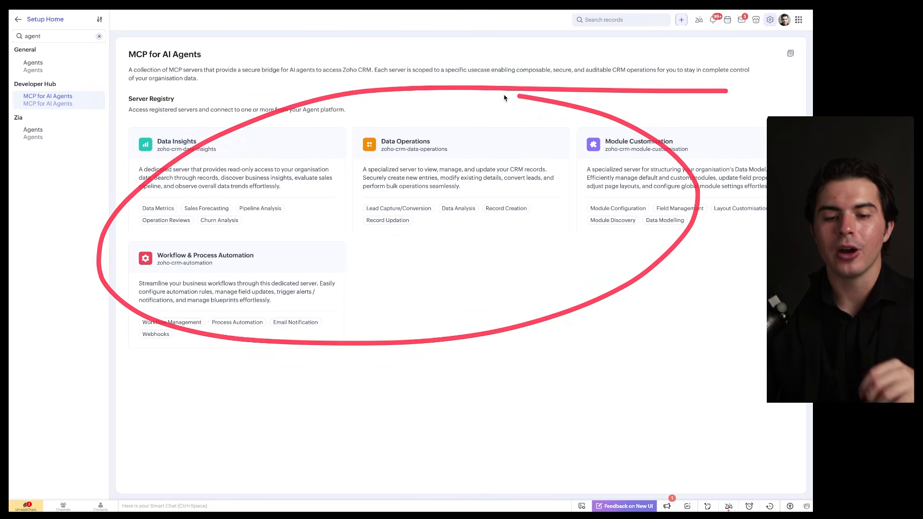
pyautogui.click(445, 221)
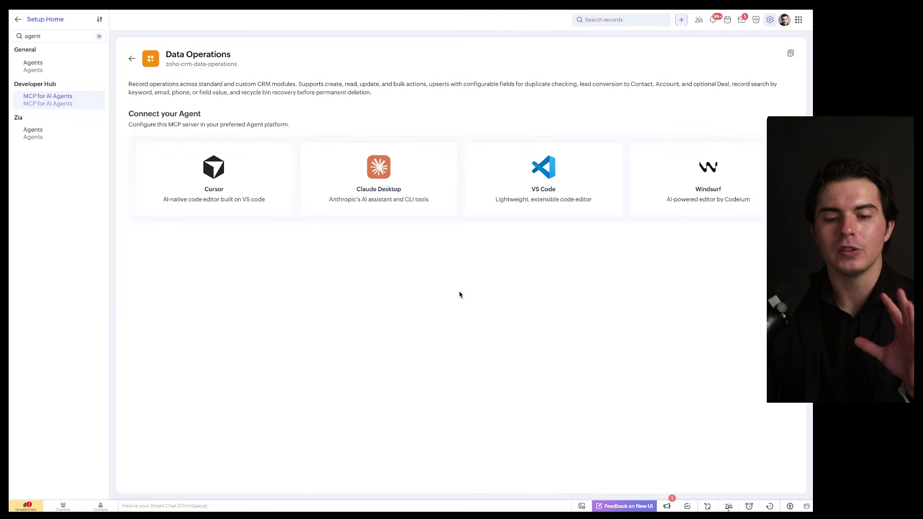
pyautogui.hscroll(-5, 459, 295)
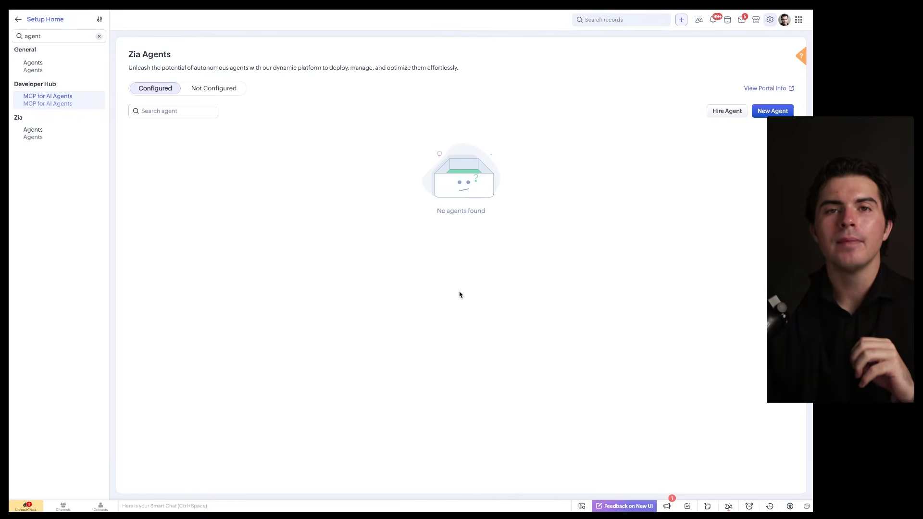